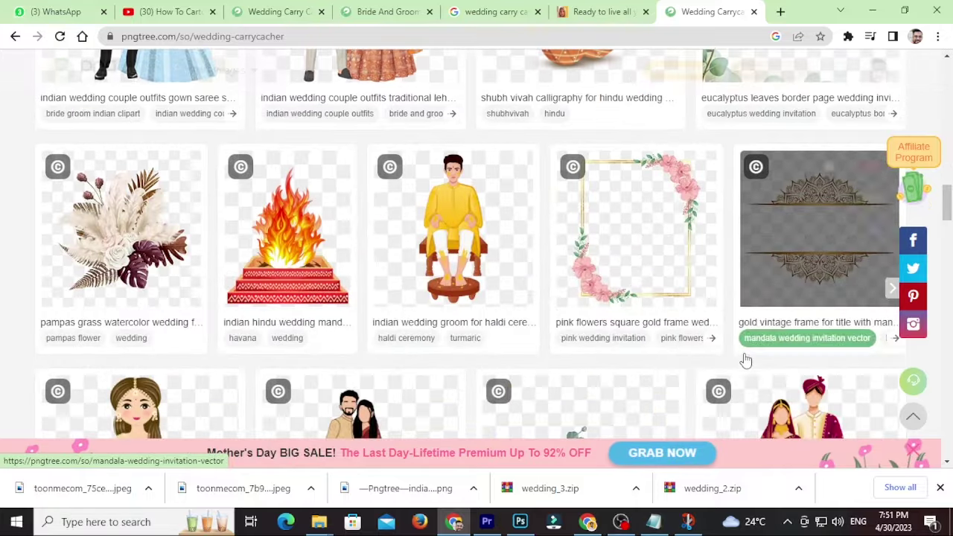
- Look through the Pngtree search results for Indian bride and groom wedding clipart
scroll(742, 362, down, 1)
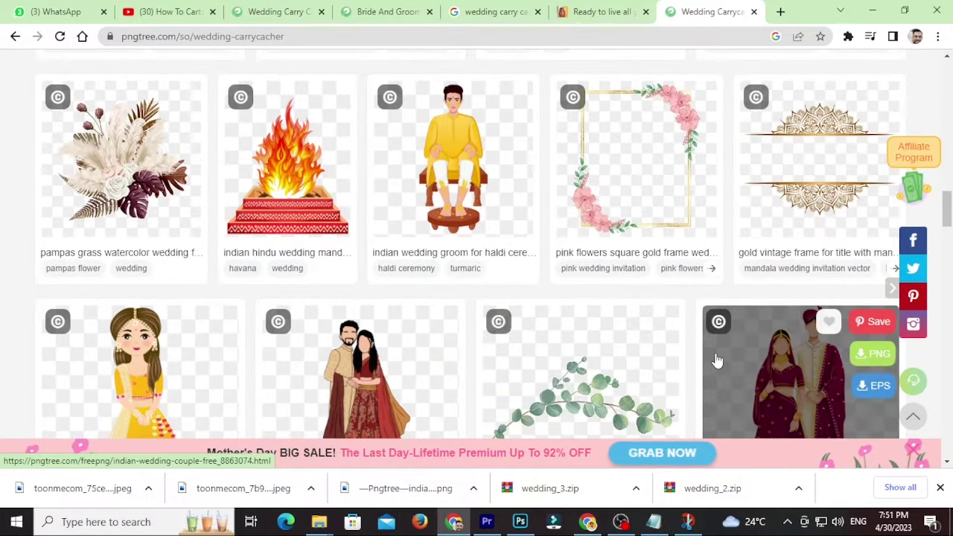
scroll(716, 360, up, 1)
scroll(716, 360, down, 3)
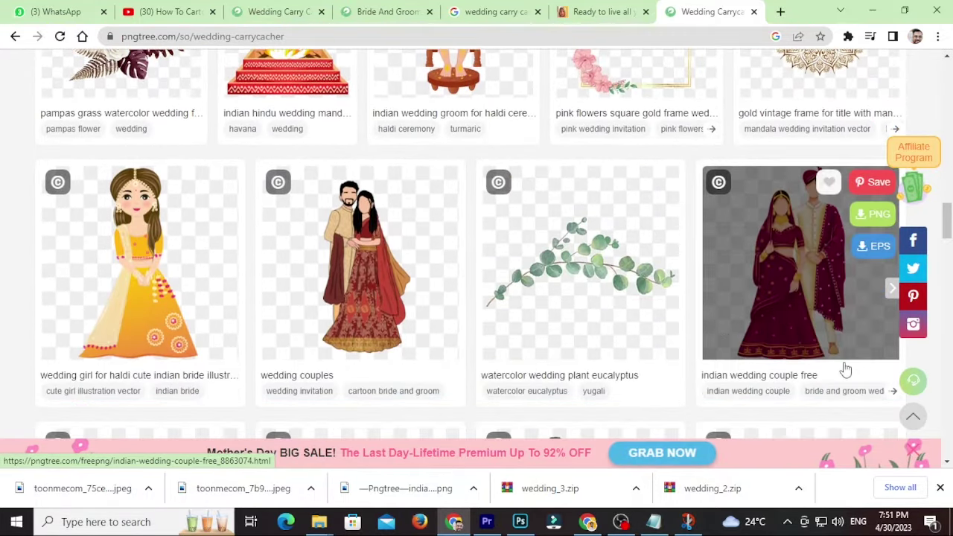
scroll(744, 387, down, 3)
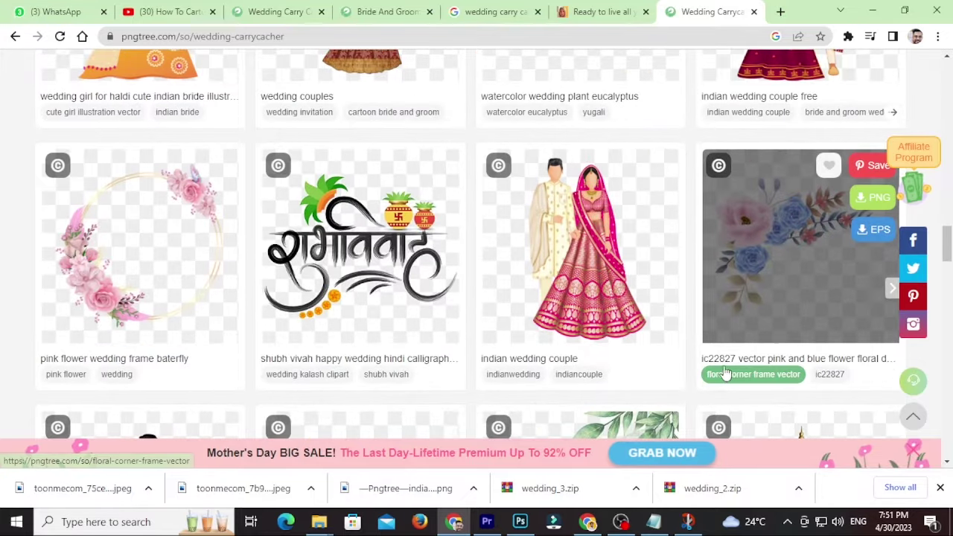
scroll(726, 375, down, 3)
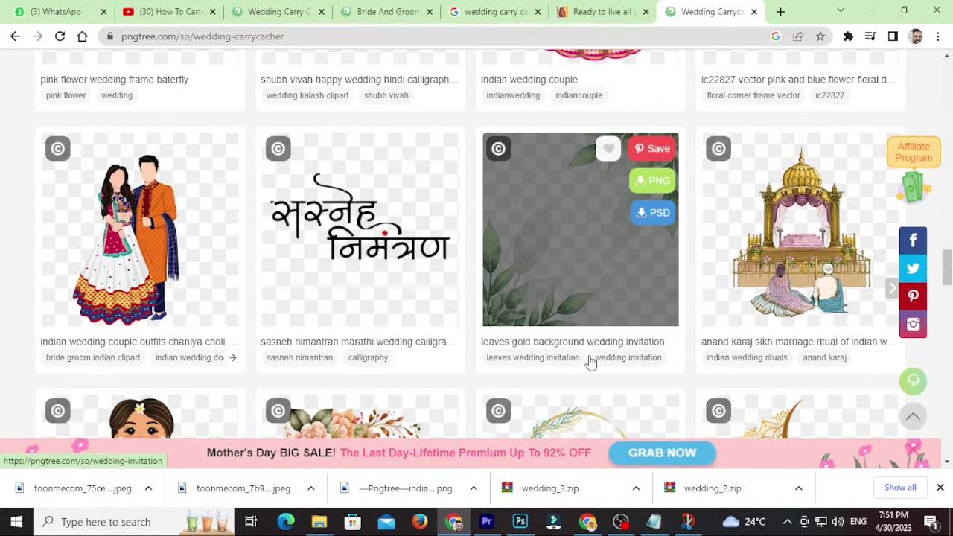
scroll(591, 362, down, 3)
scroll(590, 362, up, 3)
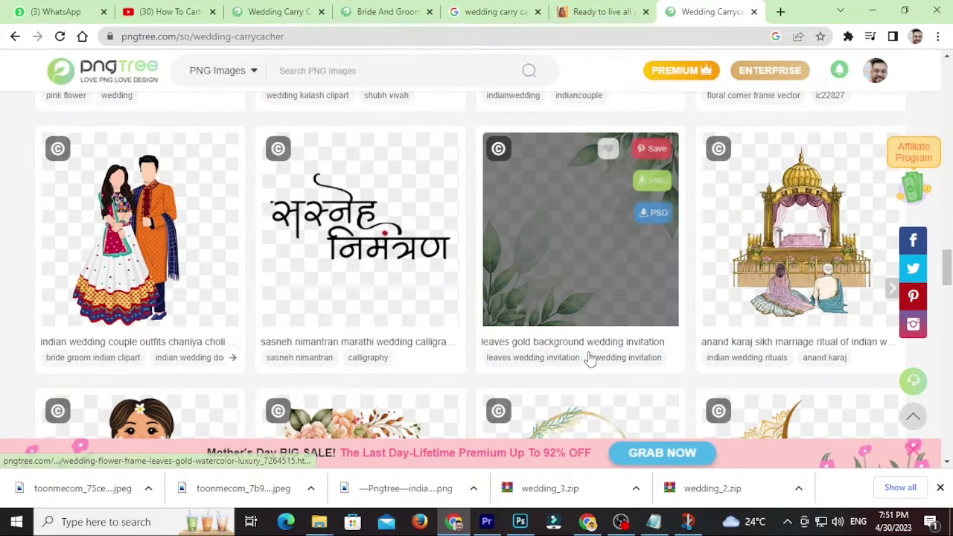
scroll(607, 368, down, 8)
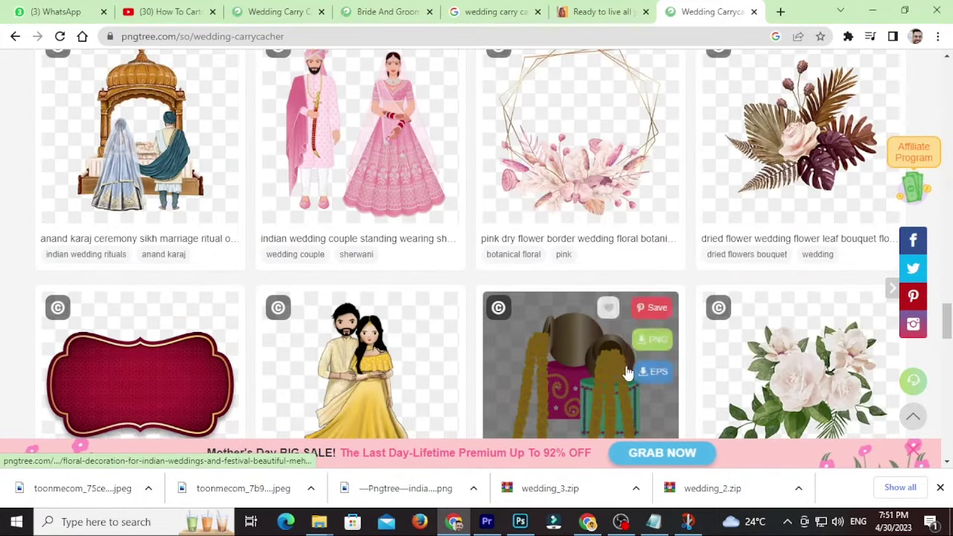
scroll(627, 372, down, 10)
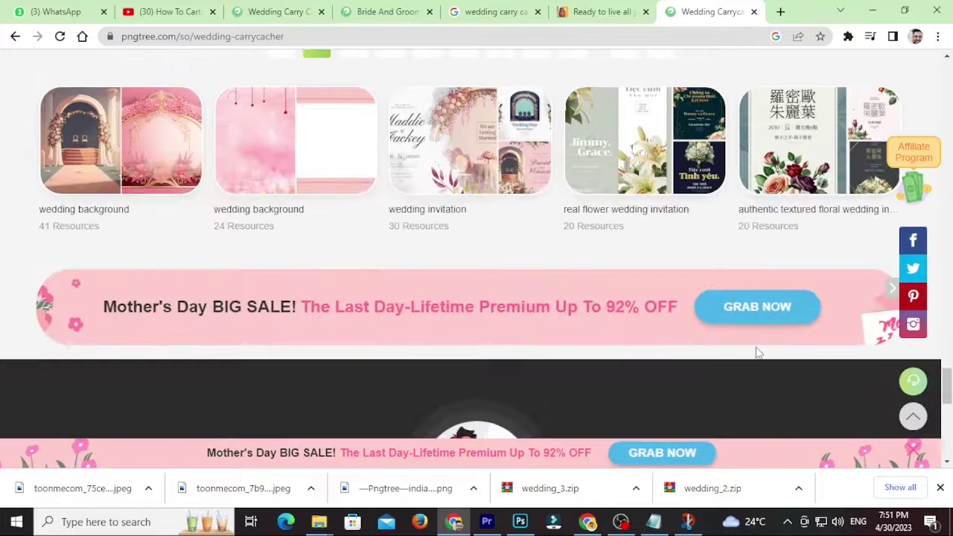
scroll(755, 353, up, 15)
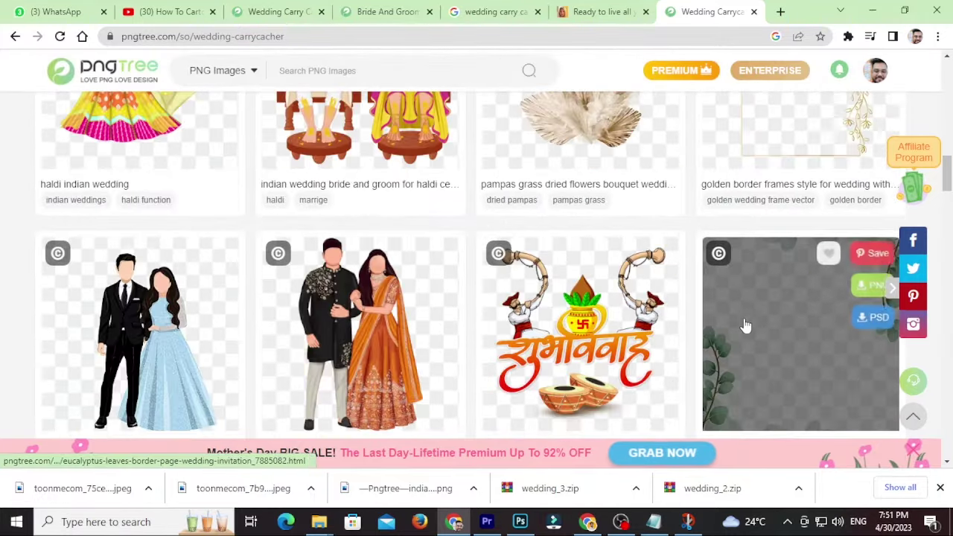
scroll(736, 324, up, 5)
scroll(734, 332, down, 4)
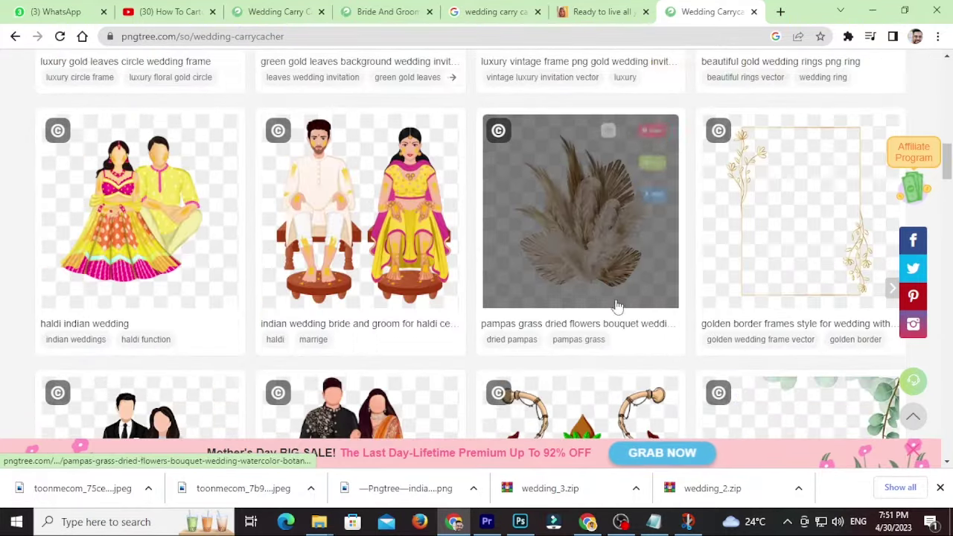
- Open the Indian wedding bride and groom for haldi ceremony image and examine its page and similar PNG images
click(383, 215)
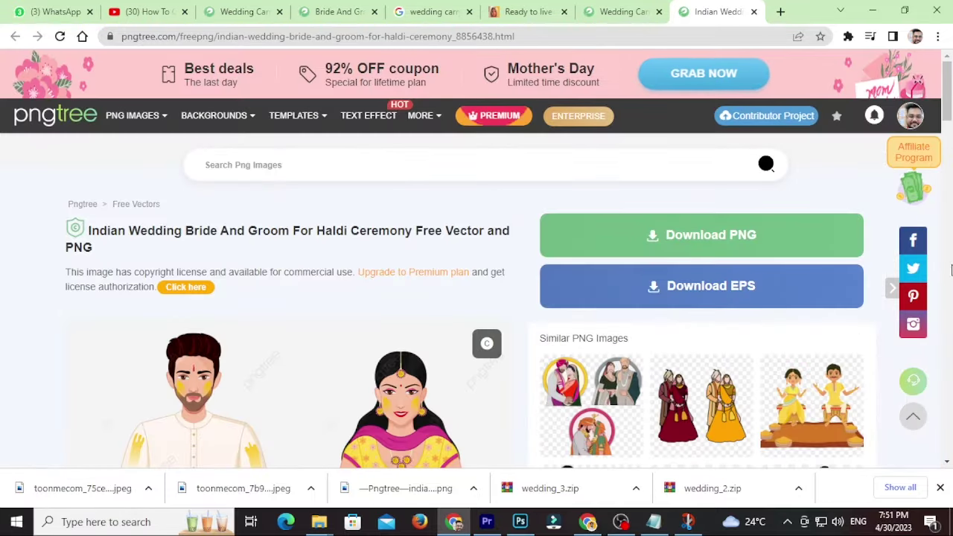
scroll(629, 382, down, 3)
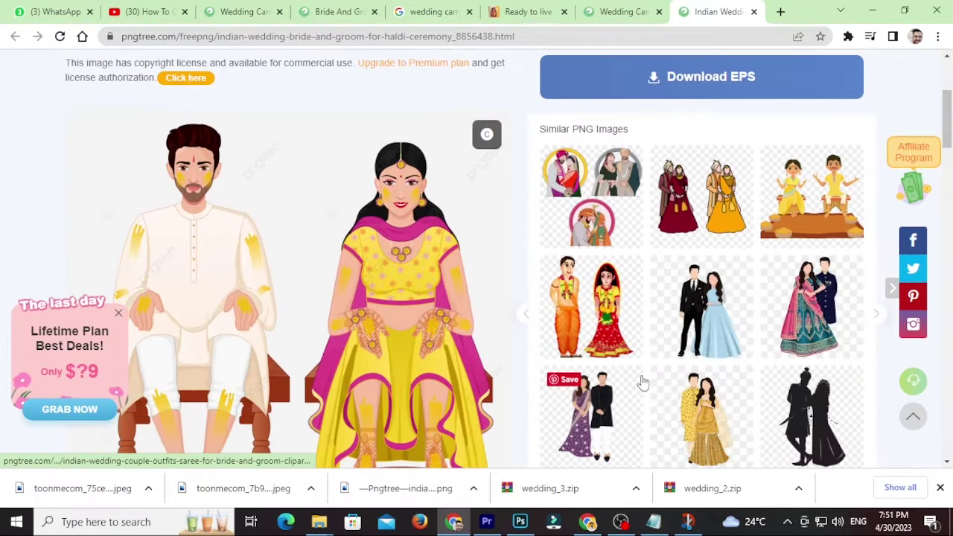
scroll(498, 395, down, 1)
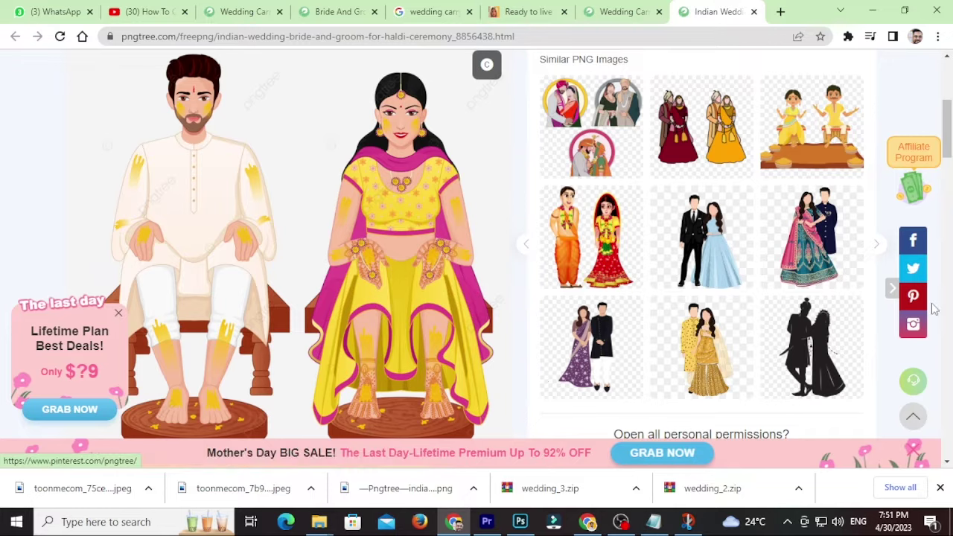
scroll(497, 345, down, 3)
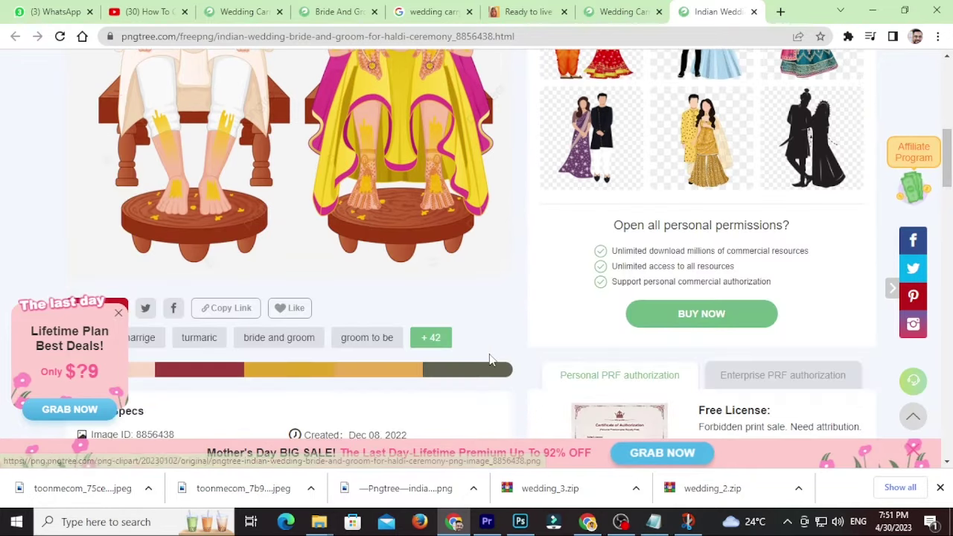
scroll(490, 359, up, 4)
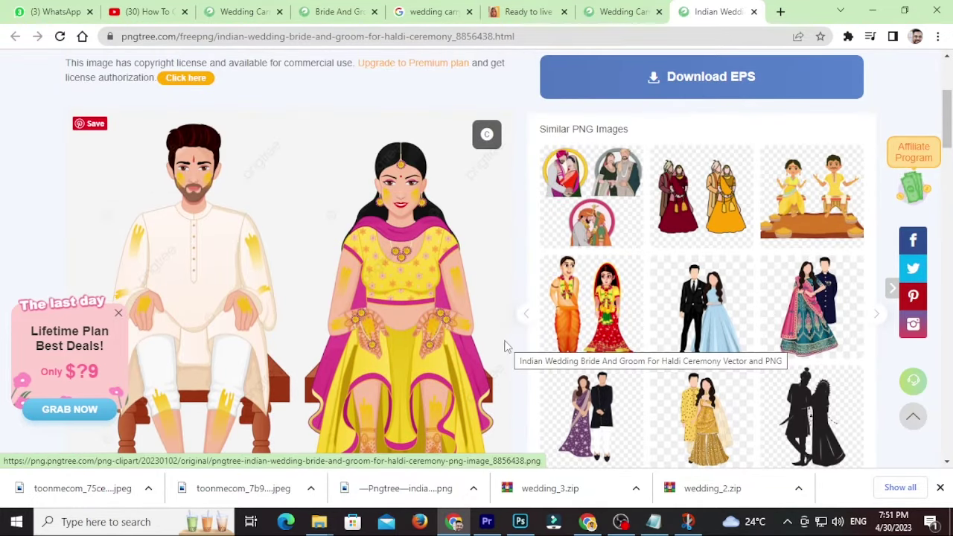
scroll(810, 351, down, 11)
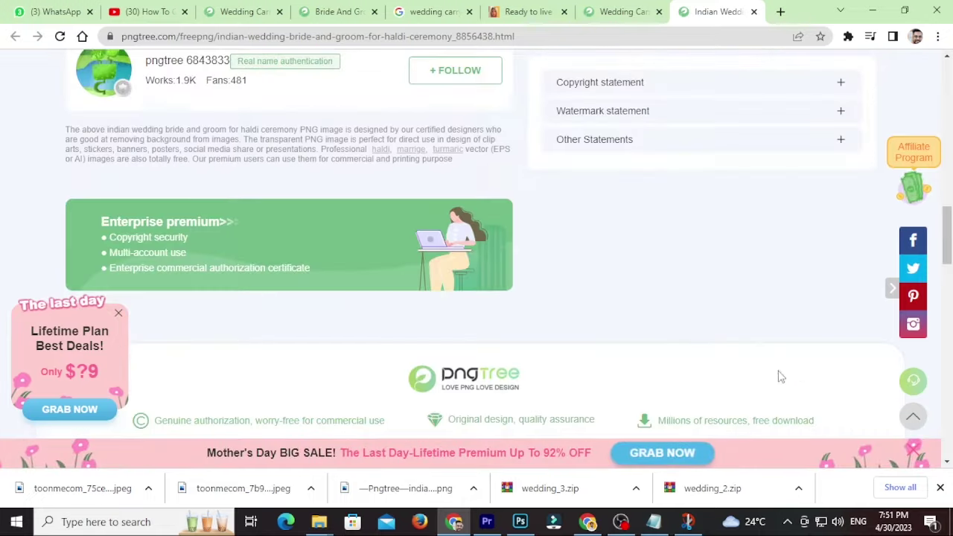
scroll(795, 373, down, 5)
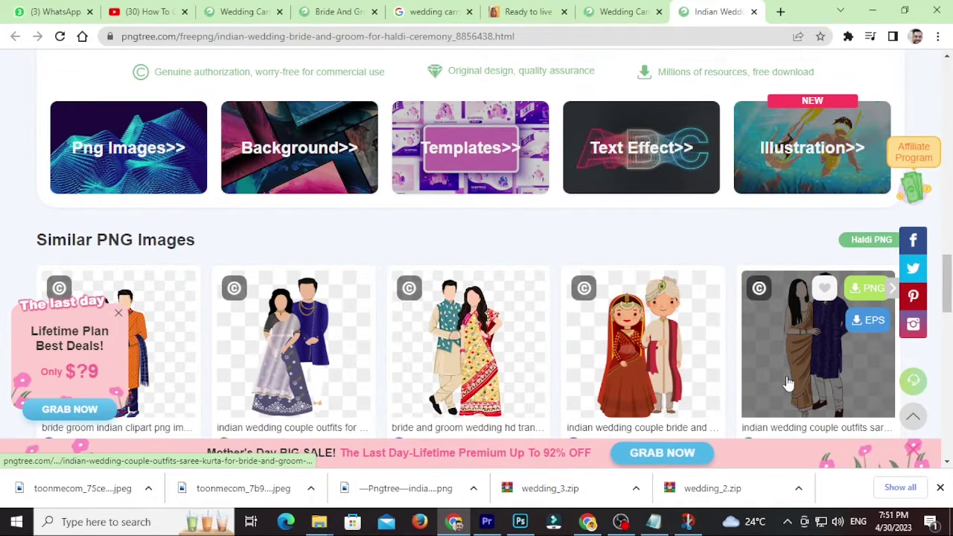
scroll(788, 383, down, 2)
scroll(788, 383, down, 2)
scroll(788, 383, down, 2)
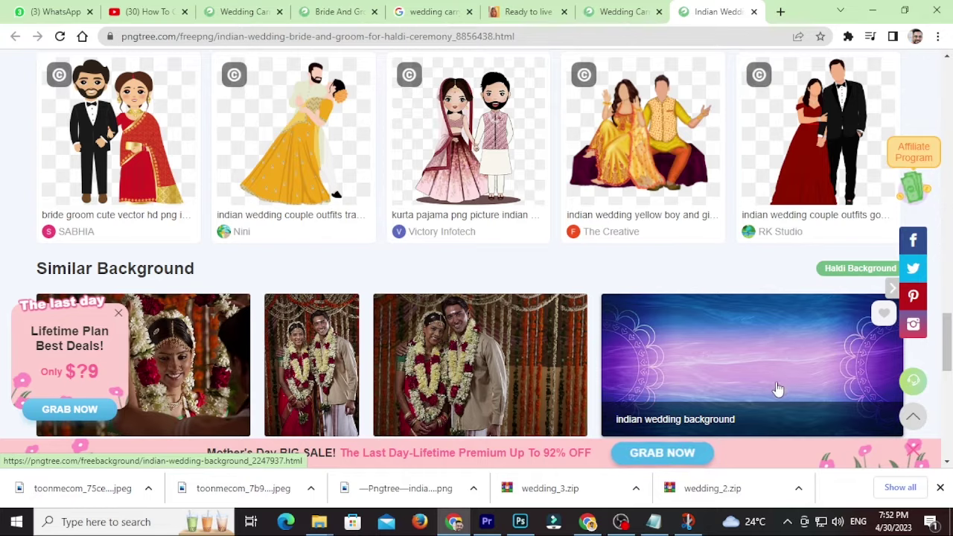
- Open the similar cartoon couple in black tuxedo and red saree and try to download it as PNG
click(134, 148)
scroll(746, 301, down, 3)
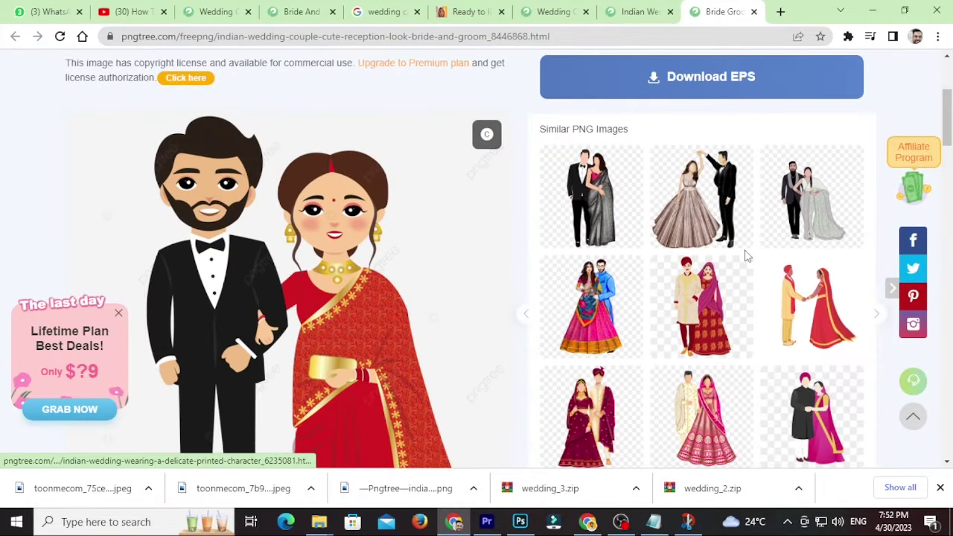
scroll(707, 194, up, 2)
click(716, 163)
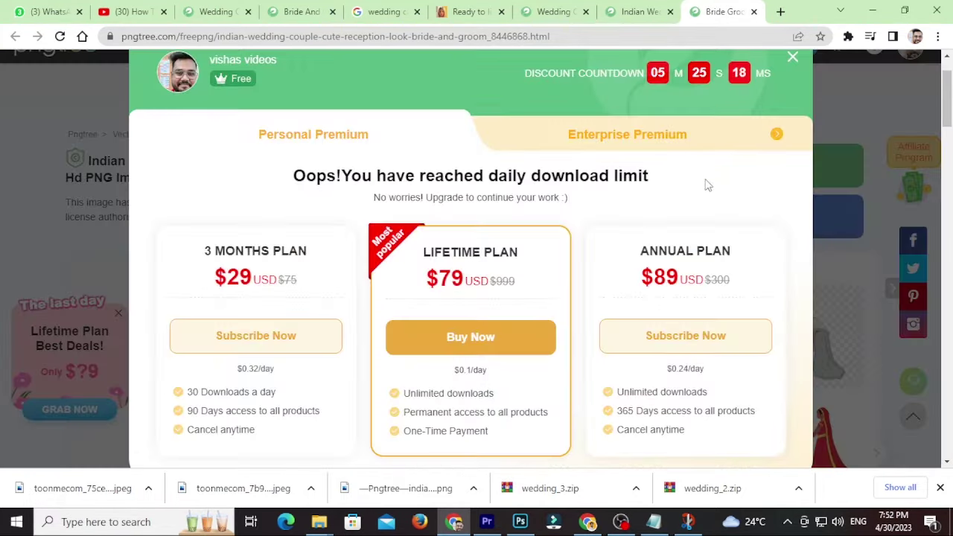
click(793, 57)
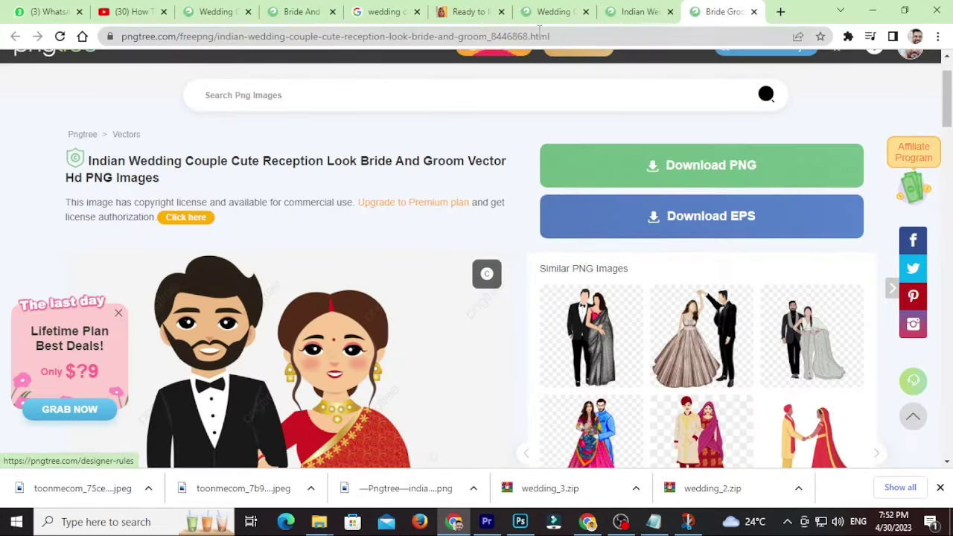
- Copy the couple image's page address and open it in a new tab of the other Chrome profile
click(602, 43)
key(ctrl+c)
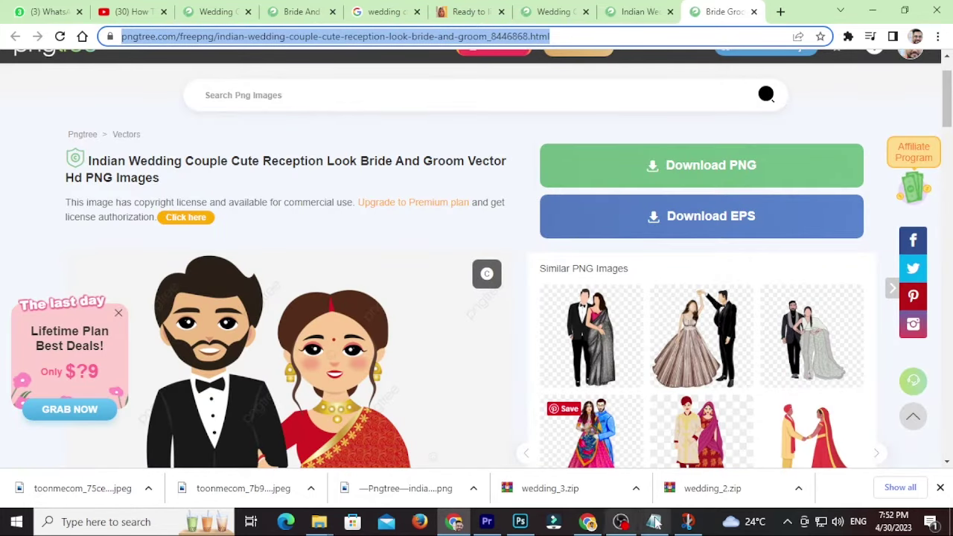
click(588, 521)
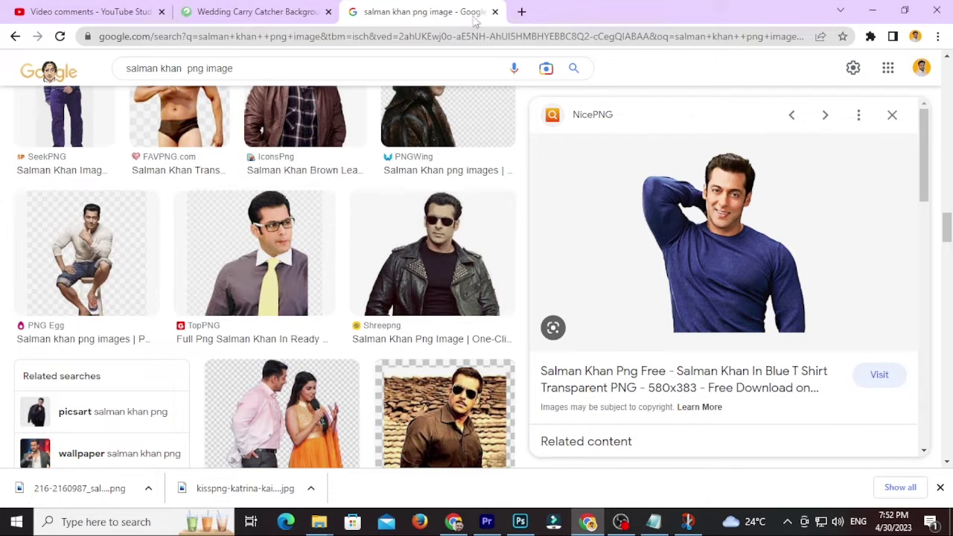
click(521, 12)
key(ctrl+v)
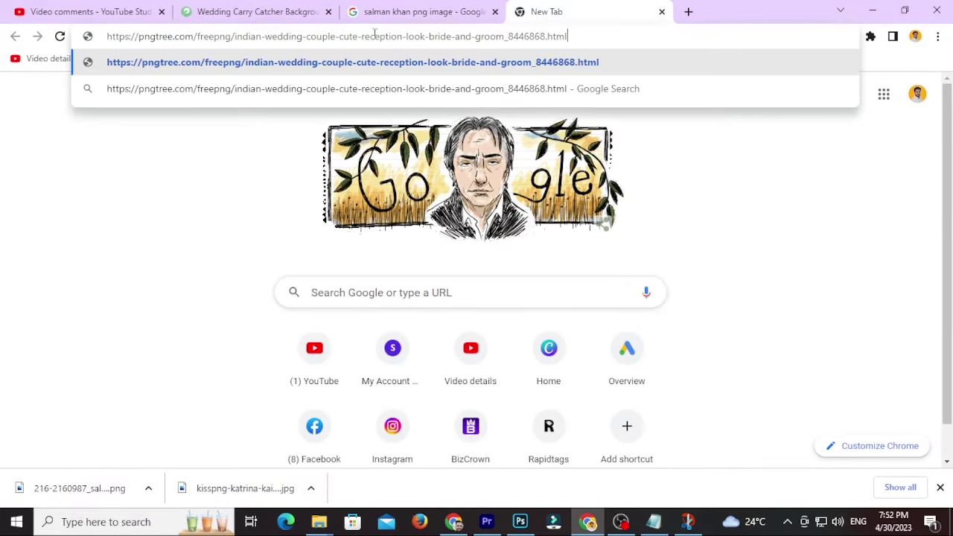
click(514, 66)
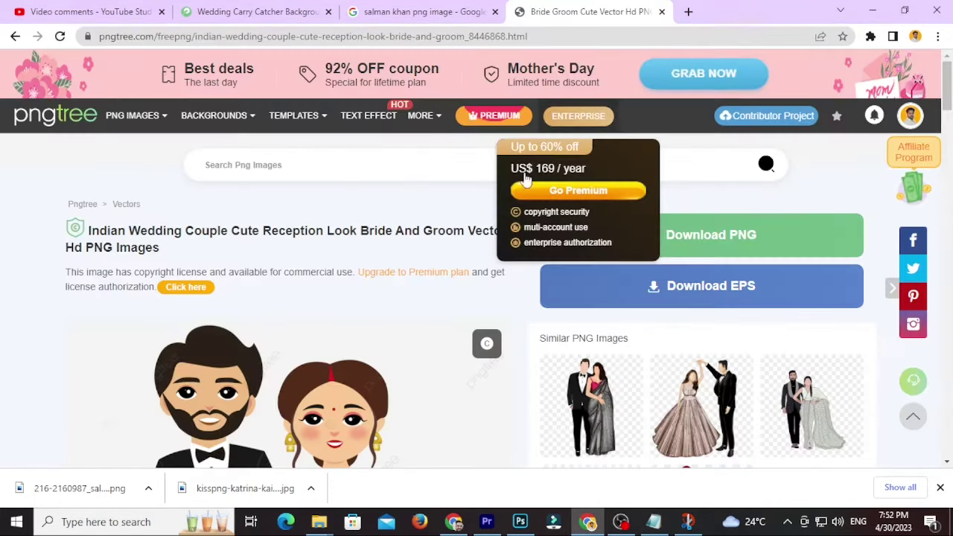
- Download the couple as PNG with Ordinary Download and place it in the mehendi couple document in Photoshop
click(708, 240)
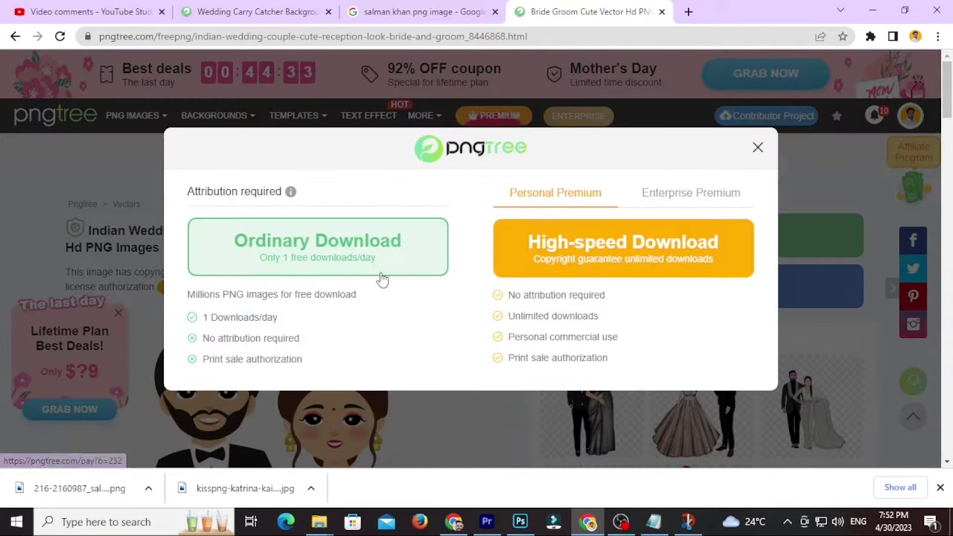
click(342, 255)
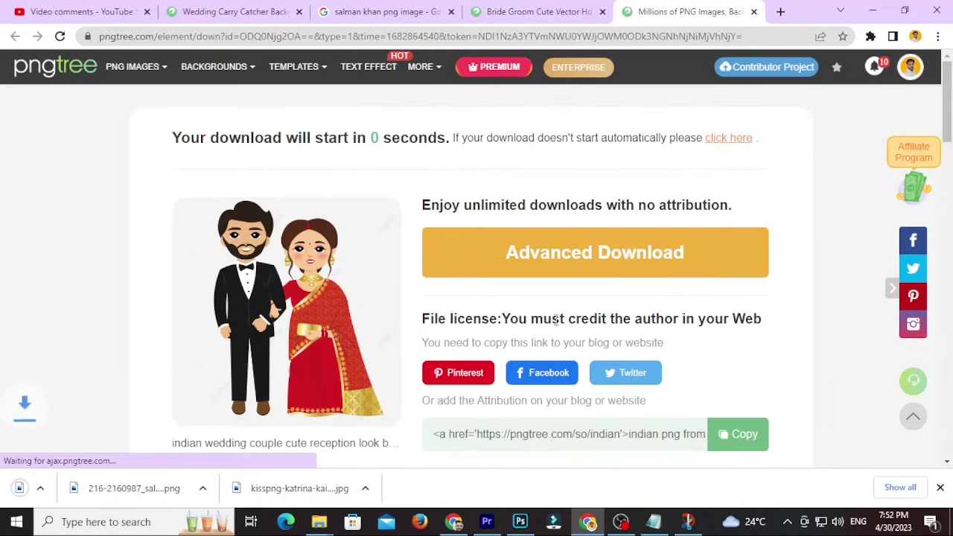
drag(74, 487, 403, 341)
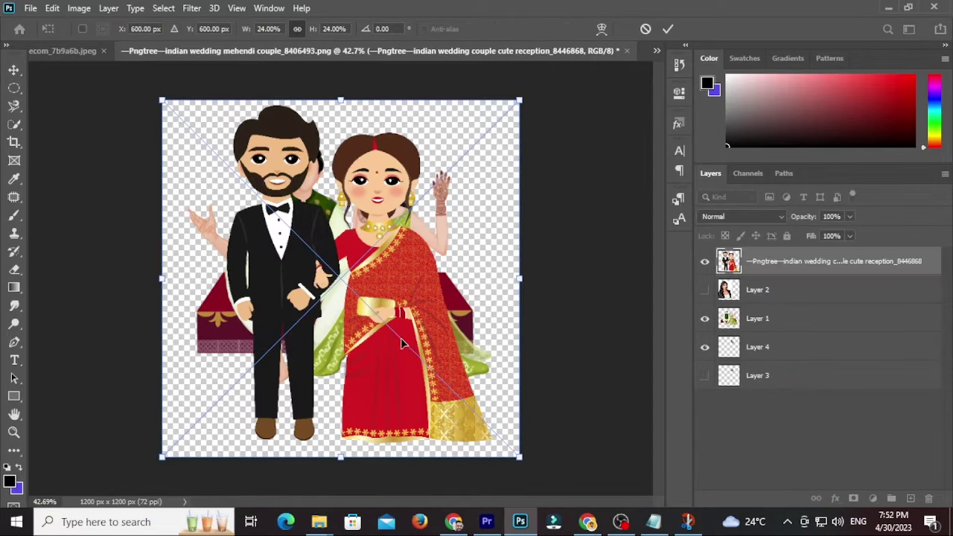
key(Return)
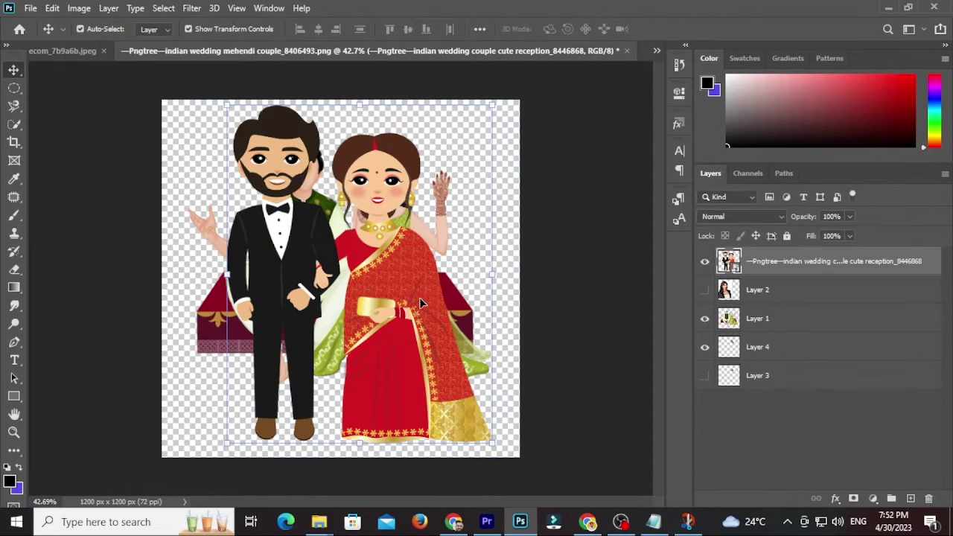
- Hide the mehendi couple on Layer 1 and shift the placed cartoon couple toward the canvas's left edge
drag(419, 299, 395, 301)
click(503, 257)
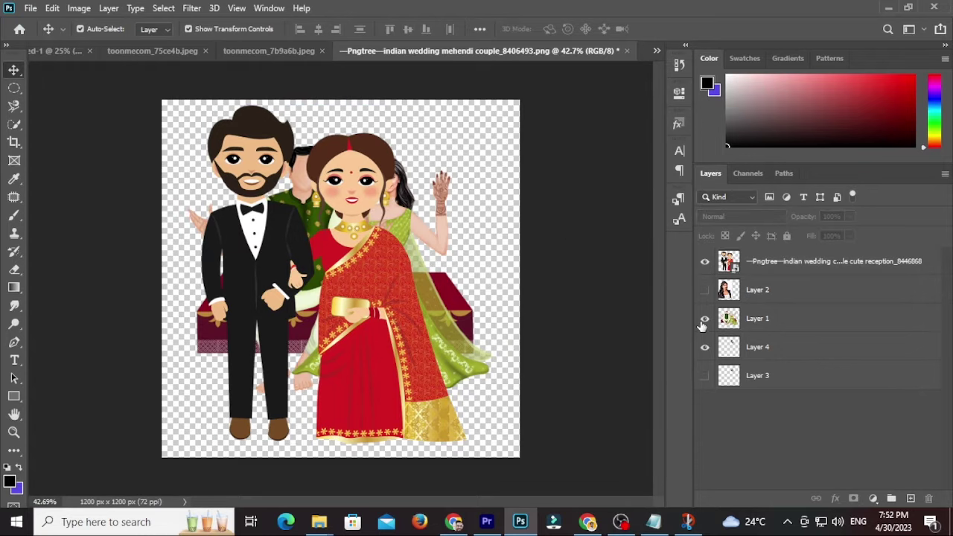
click(705, 319)
click(370, 303)
drag(375, 282, 316, 286)
- Delete Layers 4, 1, 2 and 3, and move the cartoon couple back to the middle of the canvas
click(406, 195)
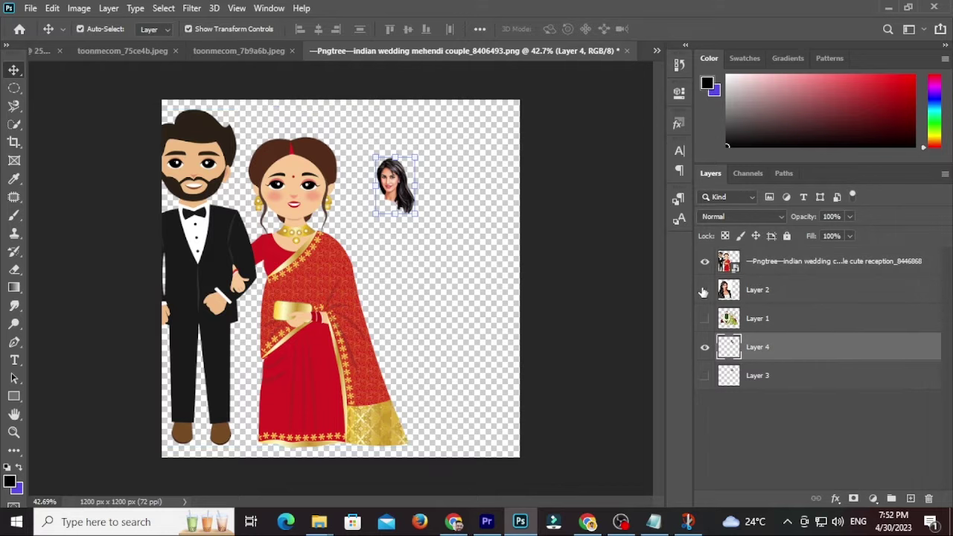
click(704, 347)
key(Delete)
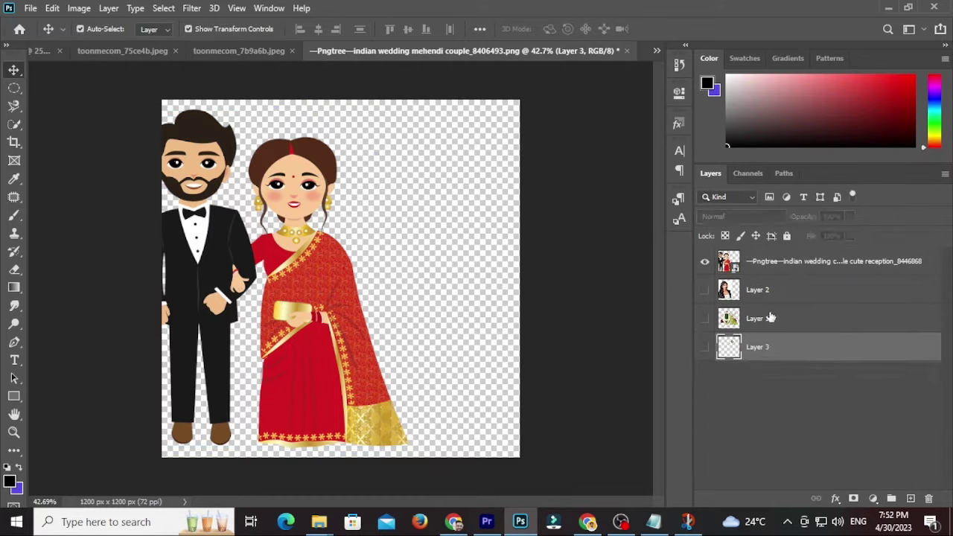
click(769, 318)
key(Delete)
click(766, 289)
key(Delete)
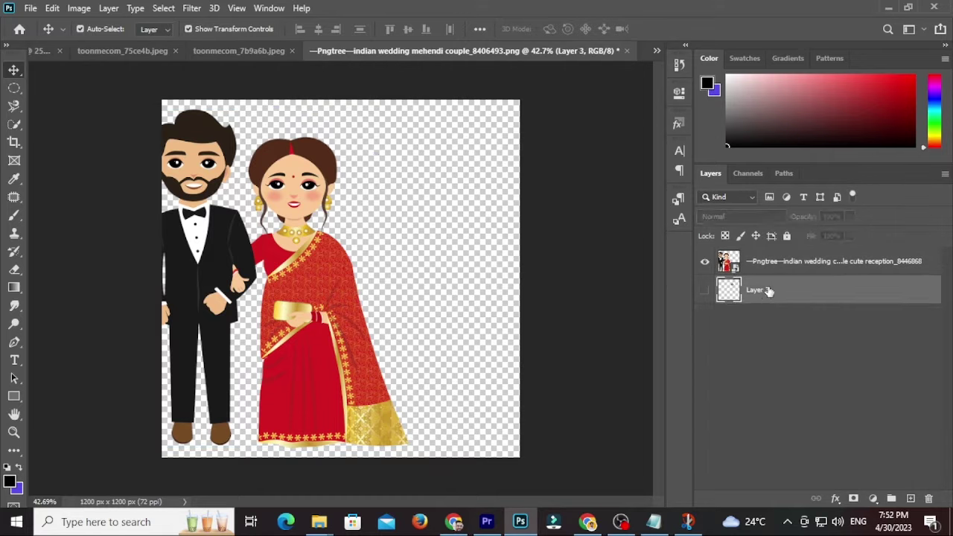
key(Delete)
drag(350, 272, 415, 281)
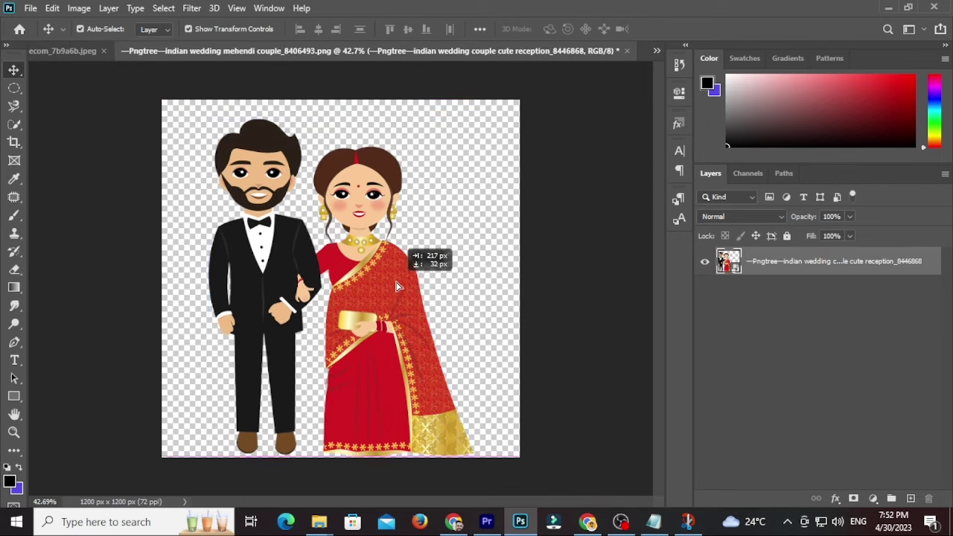
- Place the toonmecom_75ce4b and toonmecom_7b9a6b portraits from the Downloads folder into the couple document
mouse_move(318, 521)
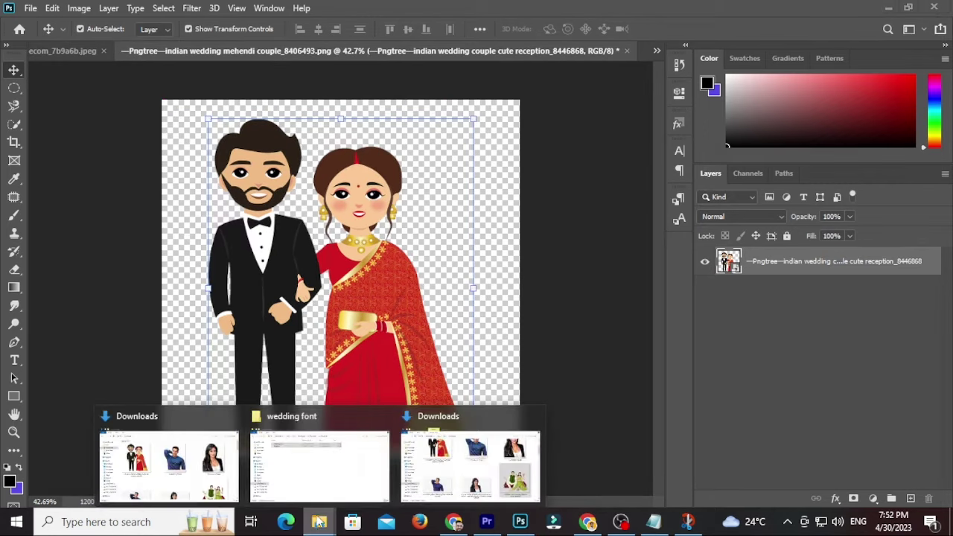
click(164, 465)
click(476, 224)
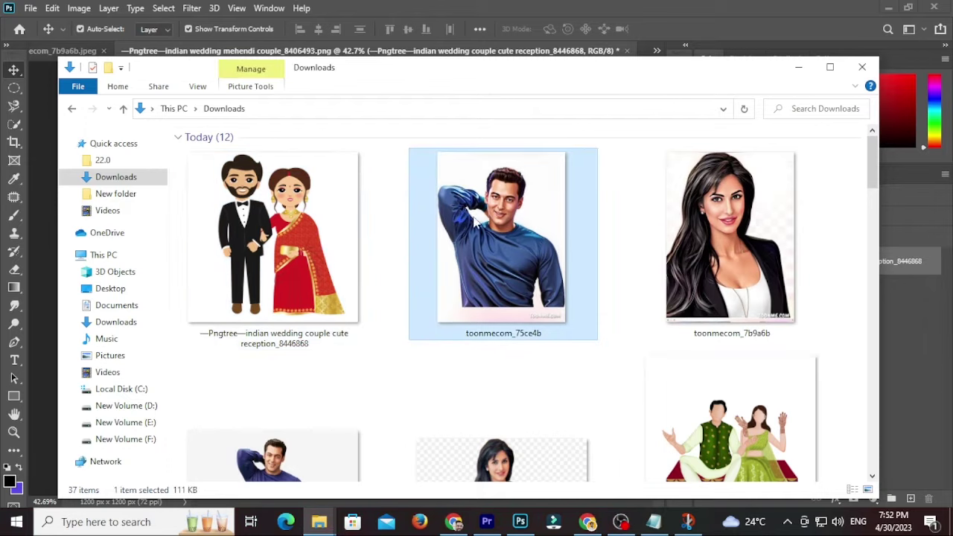
ctrl+click(726, 253)
drag(726, 250, 378, 386)
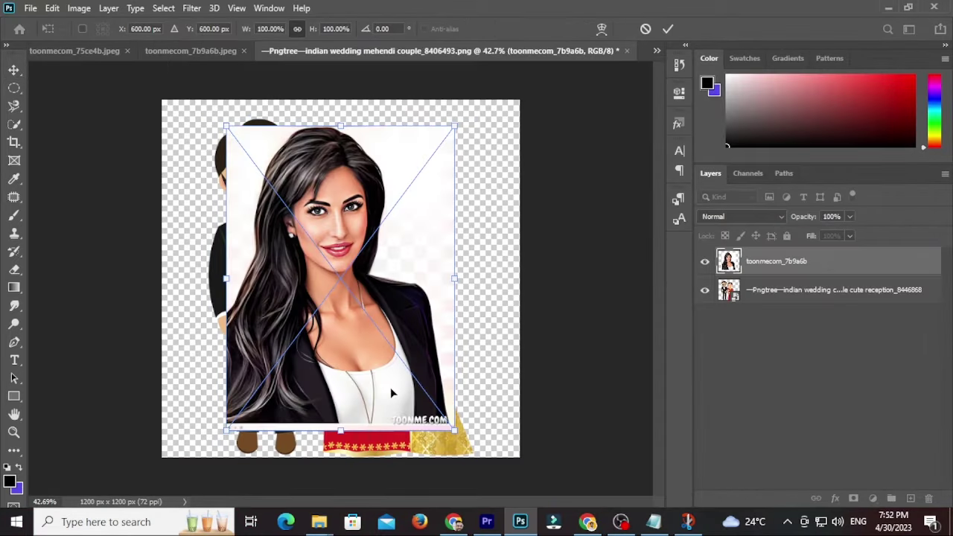
key(Return)
- Hide the woman's portrait layer toonmecom_7b9a6b and position the man's portrait over the cartoon bride
drag(395, 332, 354, 358)
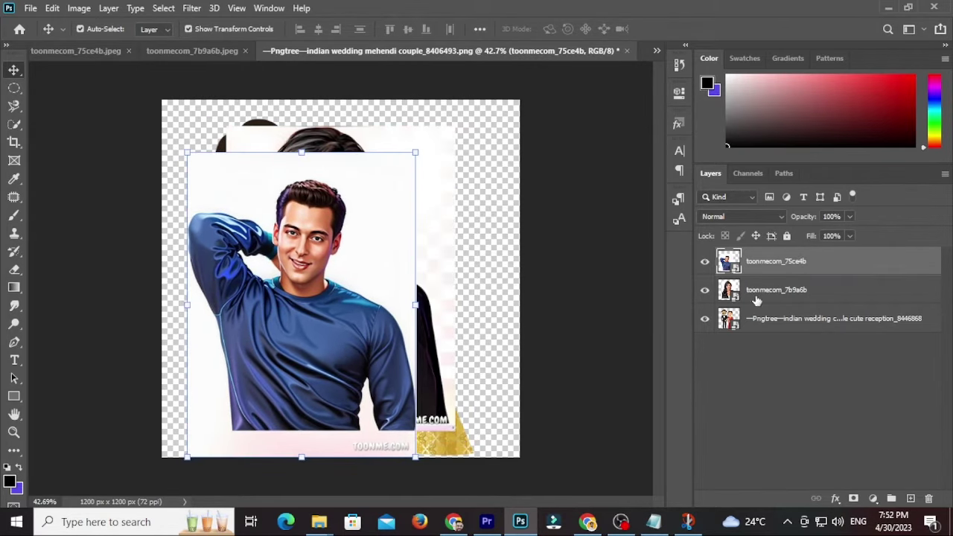
click(704, 290)
drag(362, 266, 429, 266)
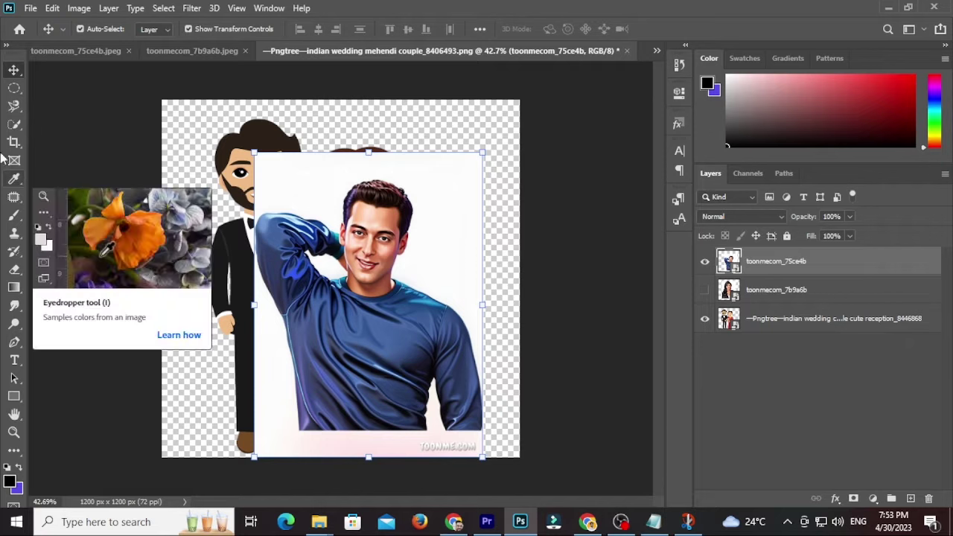
- Select the man's head and neck with the Quick Selection tool, copy it to its own layer and hide the source portrait
click(16, 108)
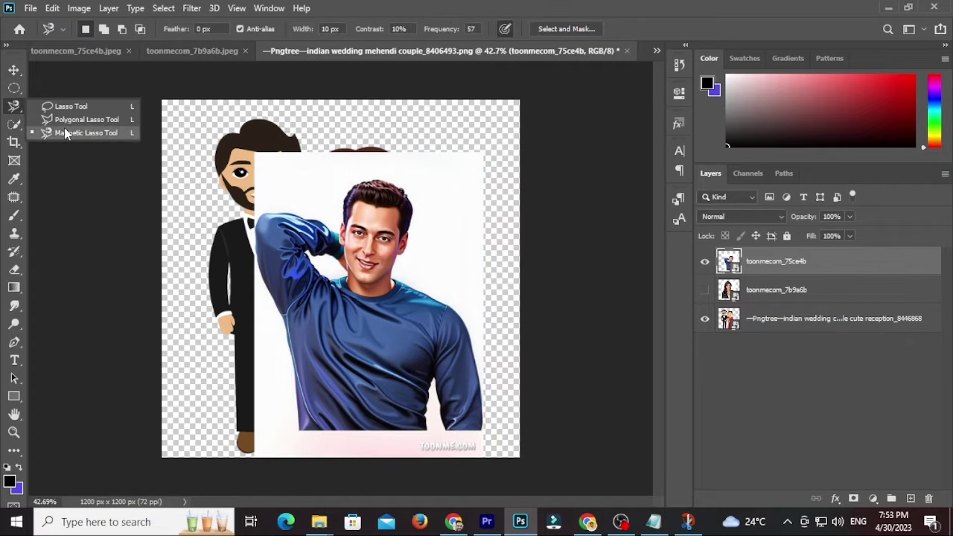
click(14, 124)
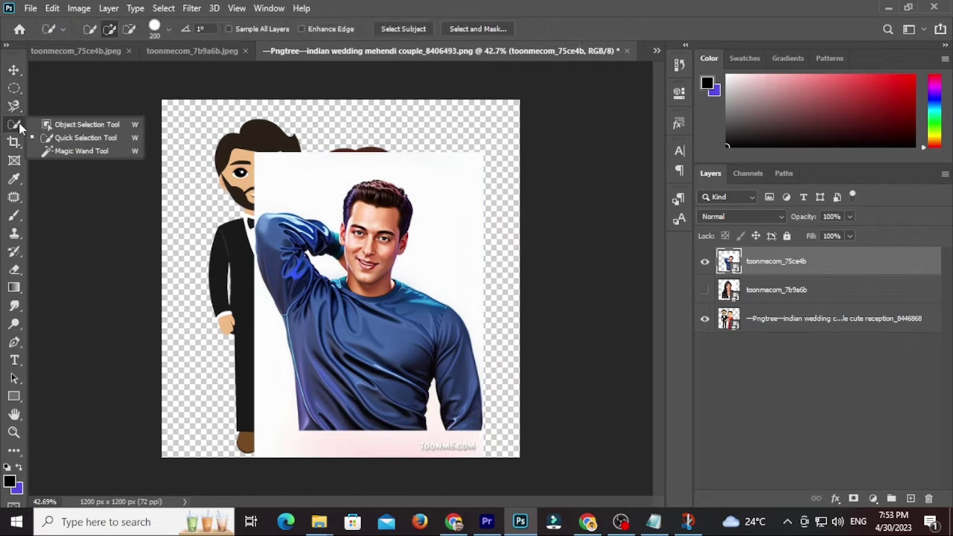
click(81, 138)
key(bracketleft)
key(bracketleft)
drag(374, 216, 373, 226)
key(bracketleft)
key(bracketleft)
key(bracketleft)
scroll(380, 238, up, 8)
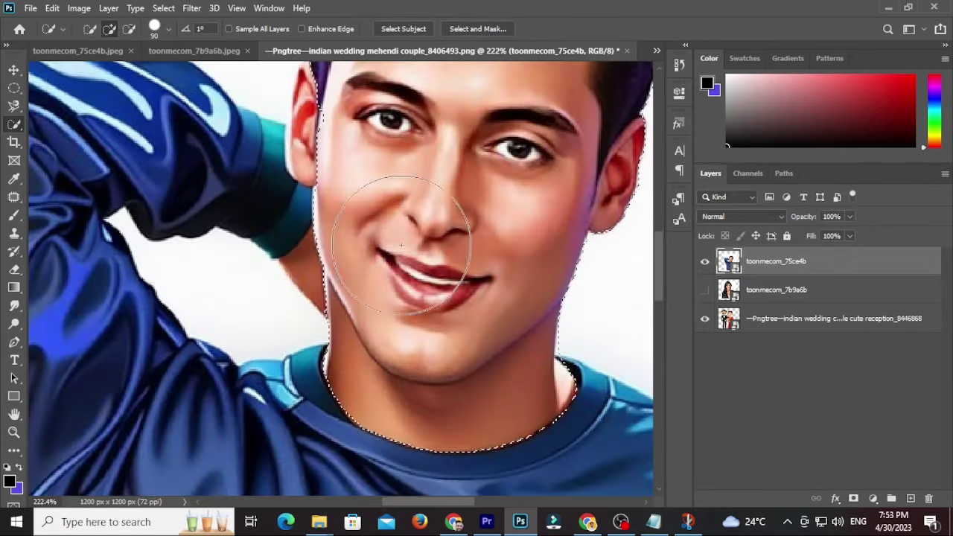
scroll(409, 260, up, 3)
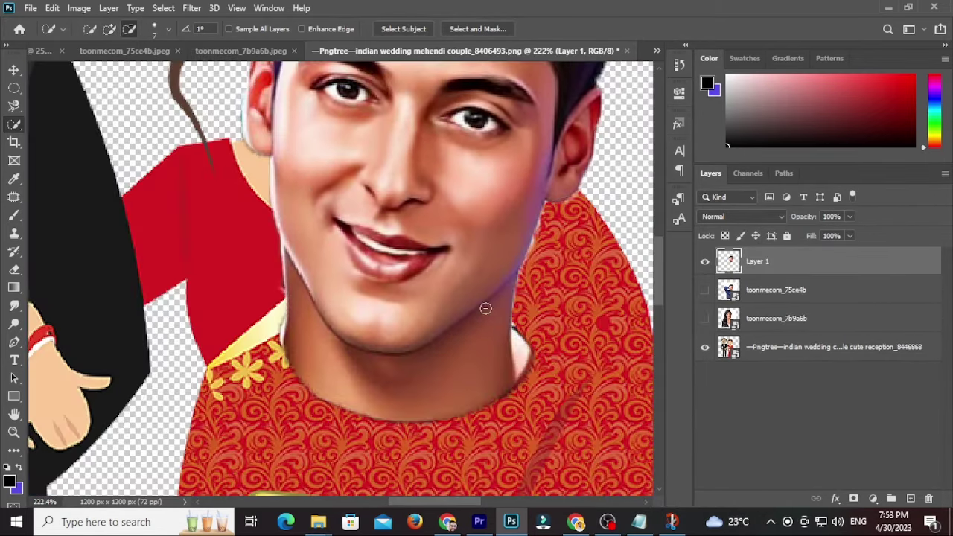
key(ctrl+0)
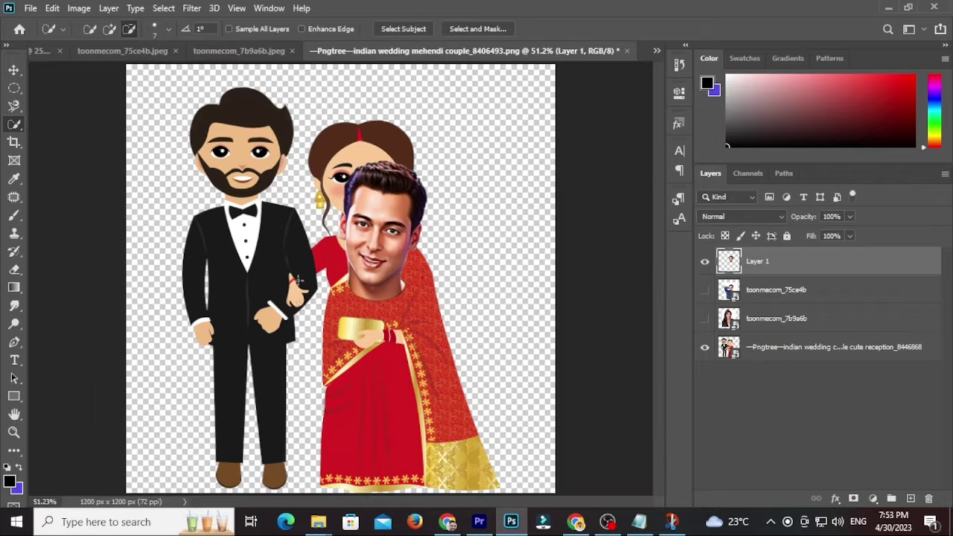
- Scale the man's cut-out head to 72.22% and park it beside the bride's head
click(14, 74)
drag(376, 244, 260, 179)
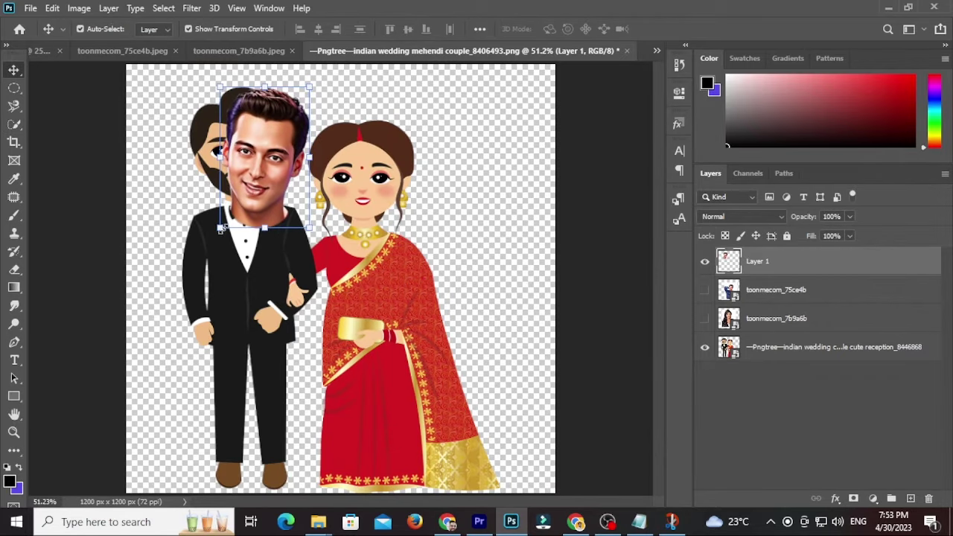
drag(221, 230, 438, 197)
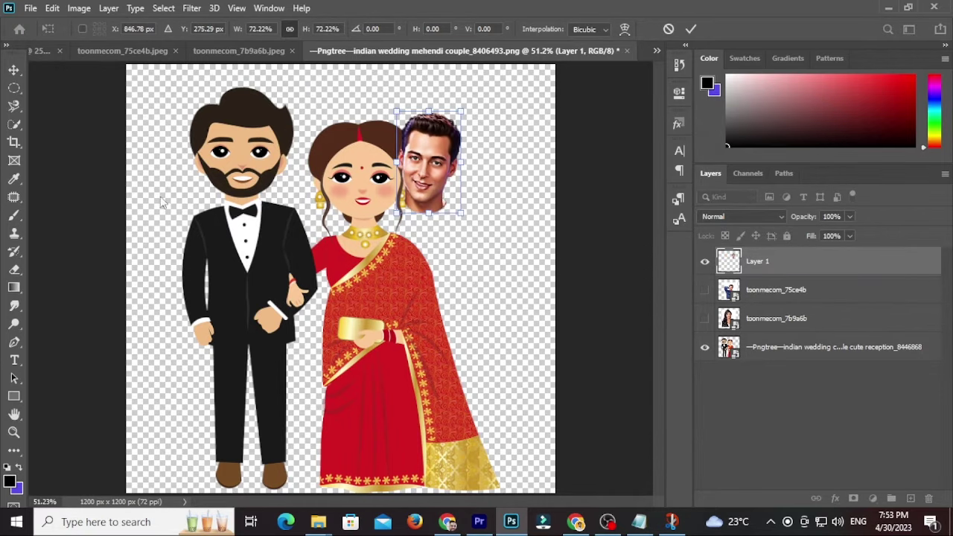
scroll(274, 205, up, 3)
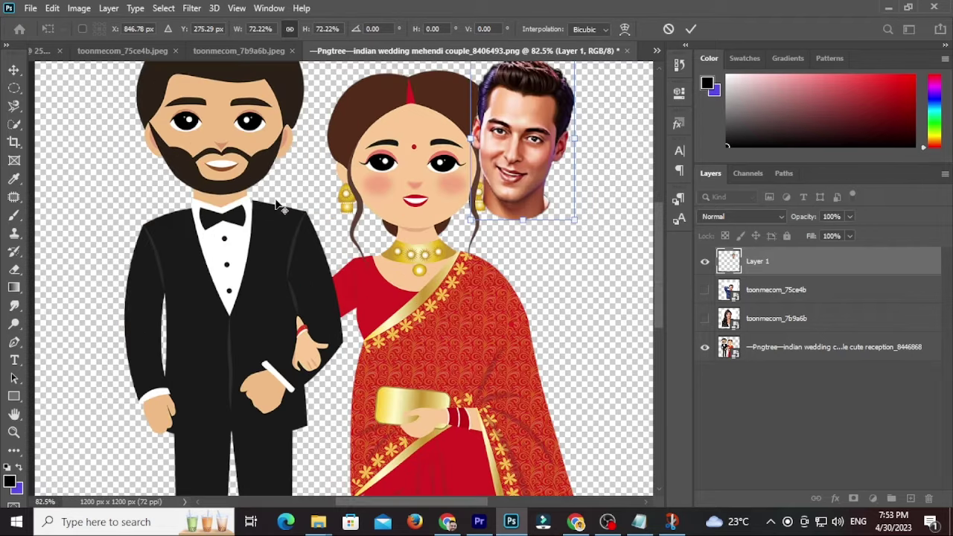
key(alt+space)
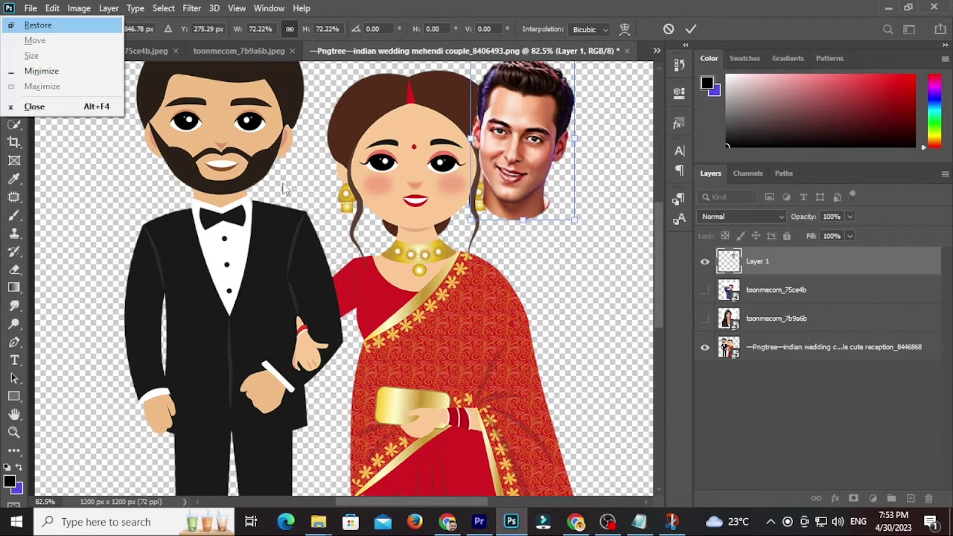
key(Escape)
key(Return)
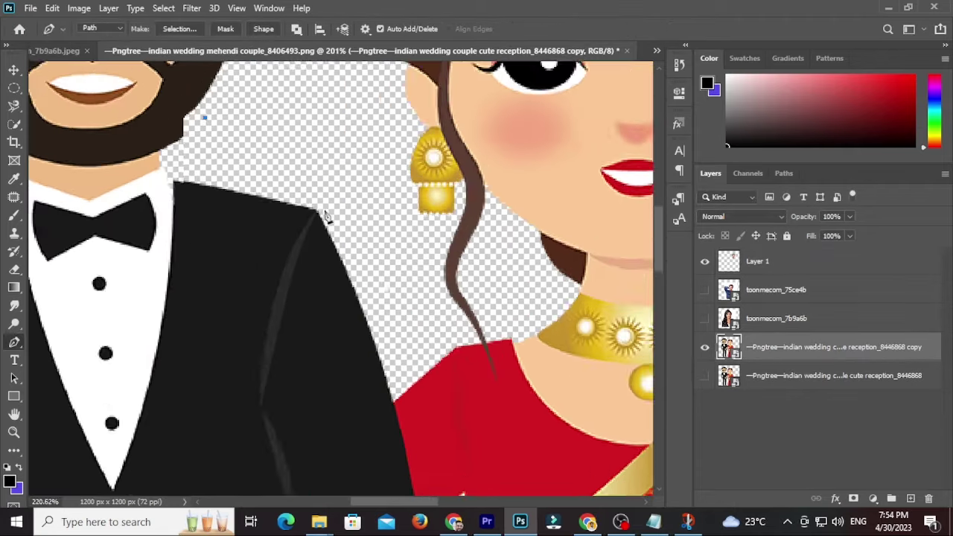
- Trace a Pen tool path along the groom's chin and loosely around his whole head on the couple layer copy
scroll(325, 216, up, 2)
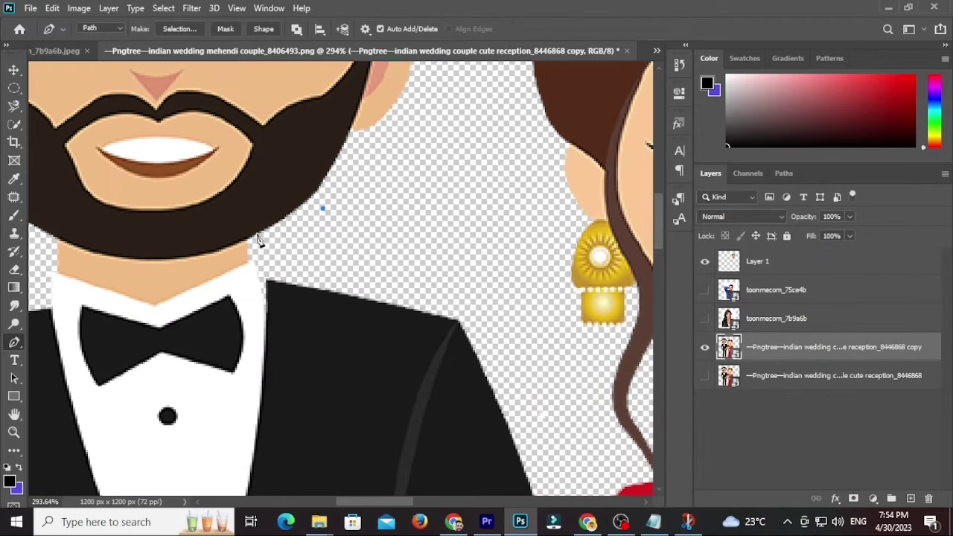
drag(56, 238, 241, 182)
click(160, 167)
scroll(447, 195, up, 5)
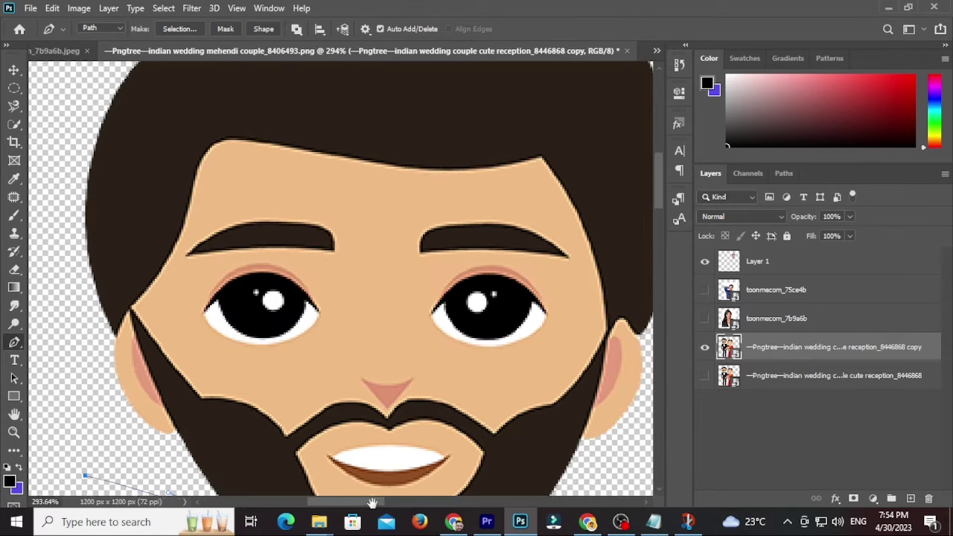
scroll(72, 325, down, 5)
drag(309, 136, 344, 150)
drag(409, 195, 370, 289)
click(337, 375)
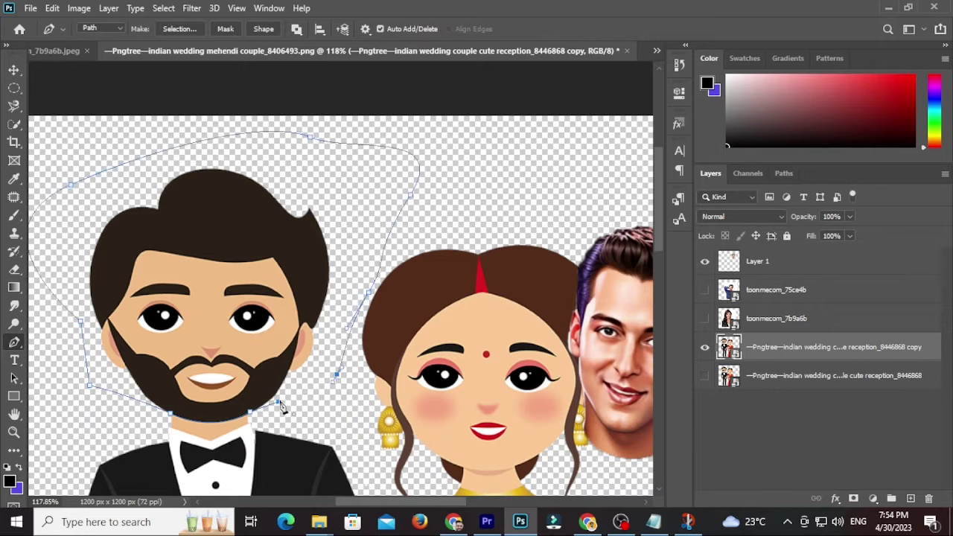
- Turn the path into a selection, rasterize the couple layer copy, delete the groom's head and clear the selection
key(ctrl+Return)
key(Delete)
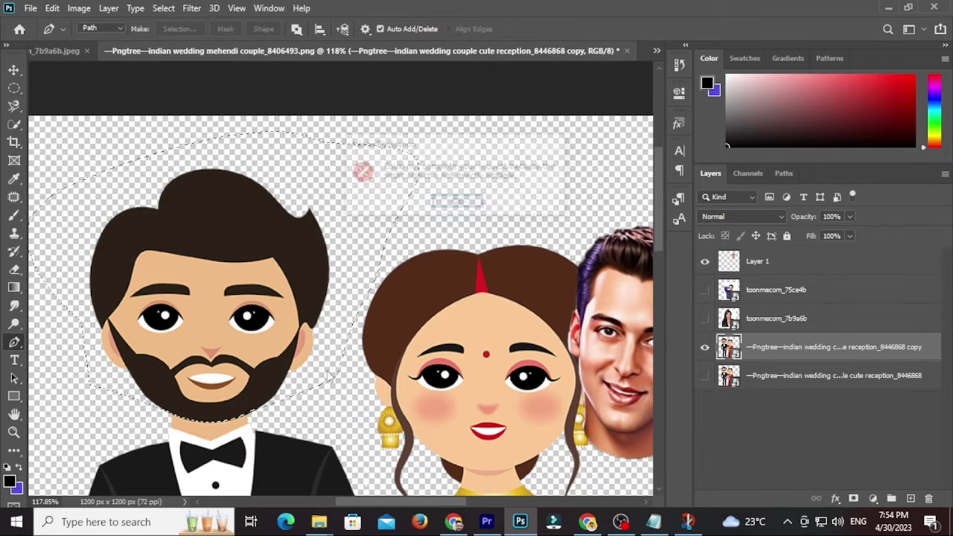
key(Return)
right_click(789, 347)
click(655, 261)
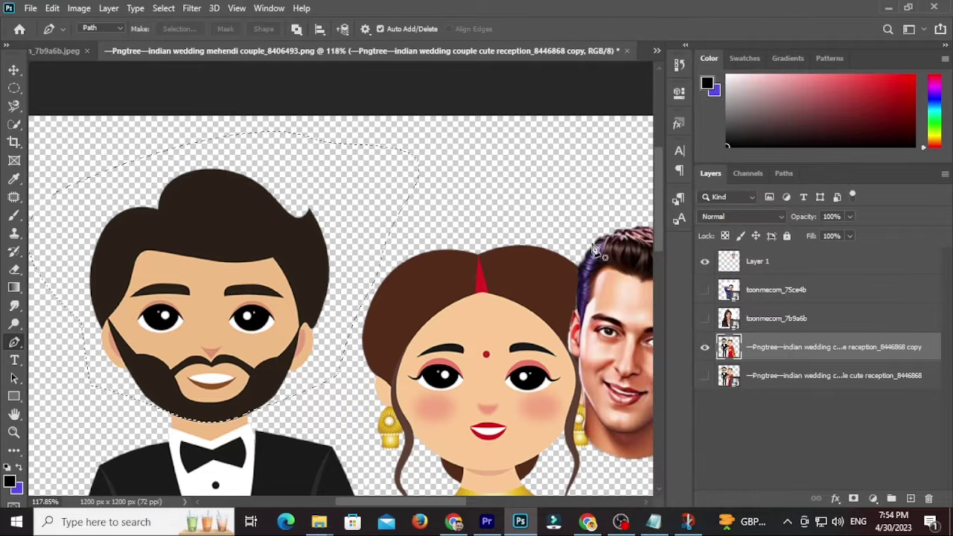
key(Delete)
key(ctrl+d)
- Trace the bride's head and hair with the Pen tool, convert the path to a selection and delete that area
drag(512, 316, 378, 220)
drag(282, 391, 311, 393)
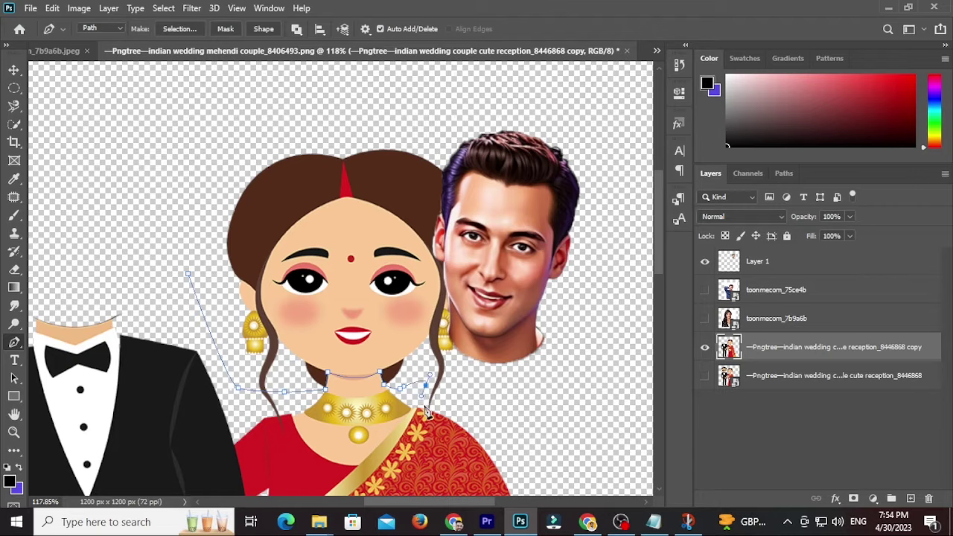
click(458, 407)
drag(579, 246, 519, 147)
drag(430, 94, 317, 136)
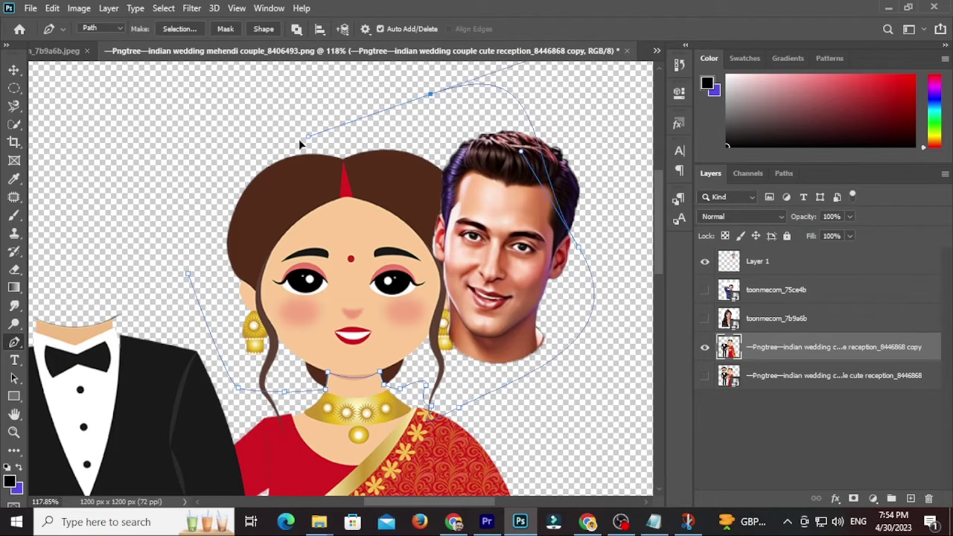
drag(213, 177, 190, 206)
click(188, 274)
key(ctrl+Return)
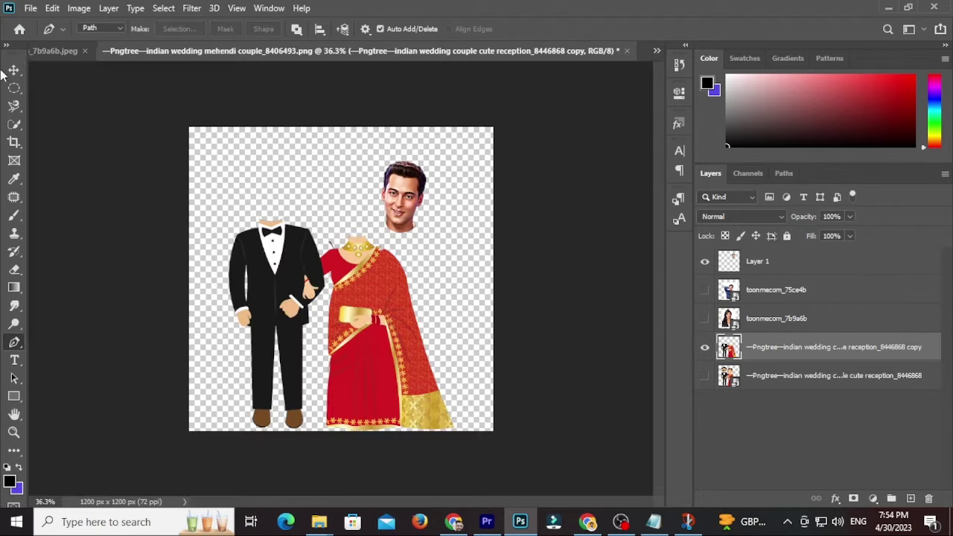
- Fit the man's head onto the groom's neck rotated -7.97°, then stack its layer at the bottom and the couple copy on top
click(12, 70)
drag(402, 193, 299, 146)
drag(278, 199, 280, 197)
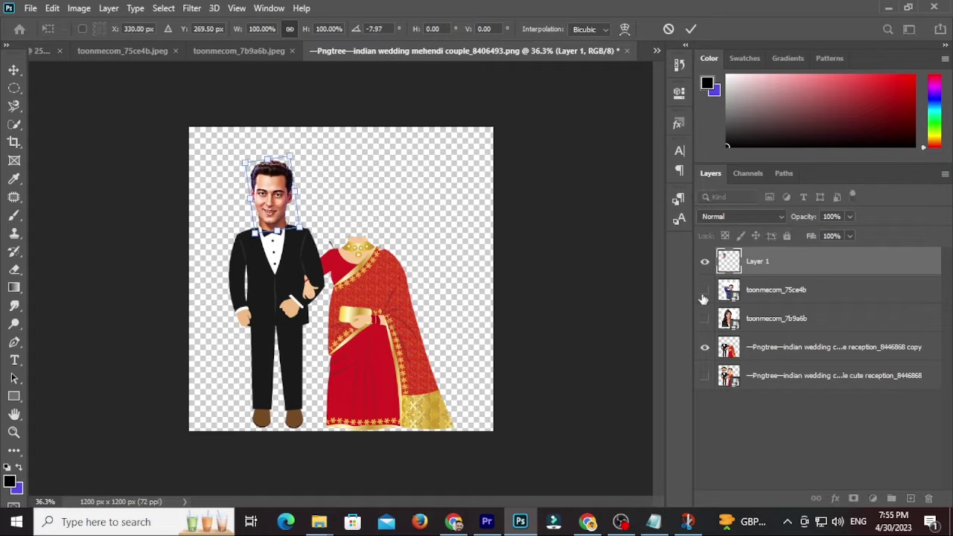
drag(777, 272, 781, 384)
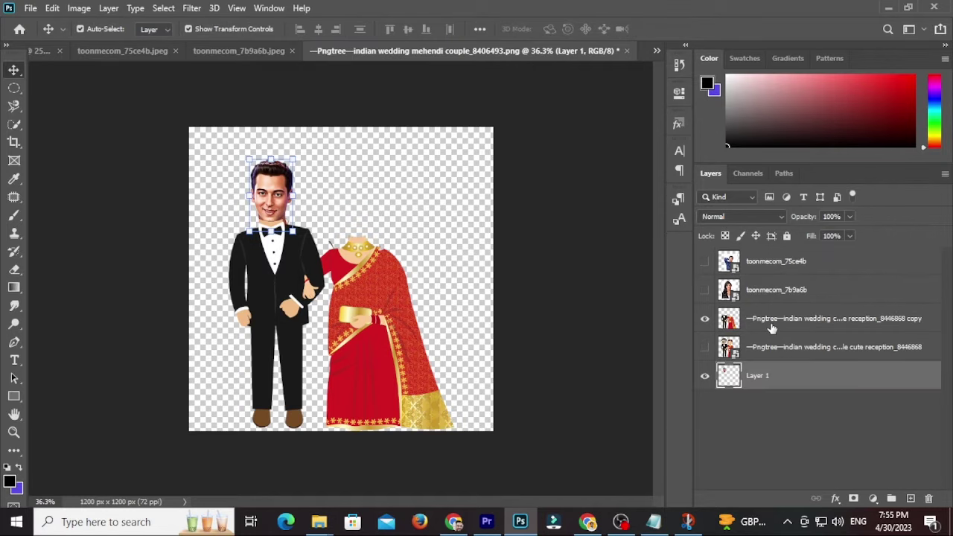
drag(772, 328, 756, 257)
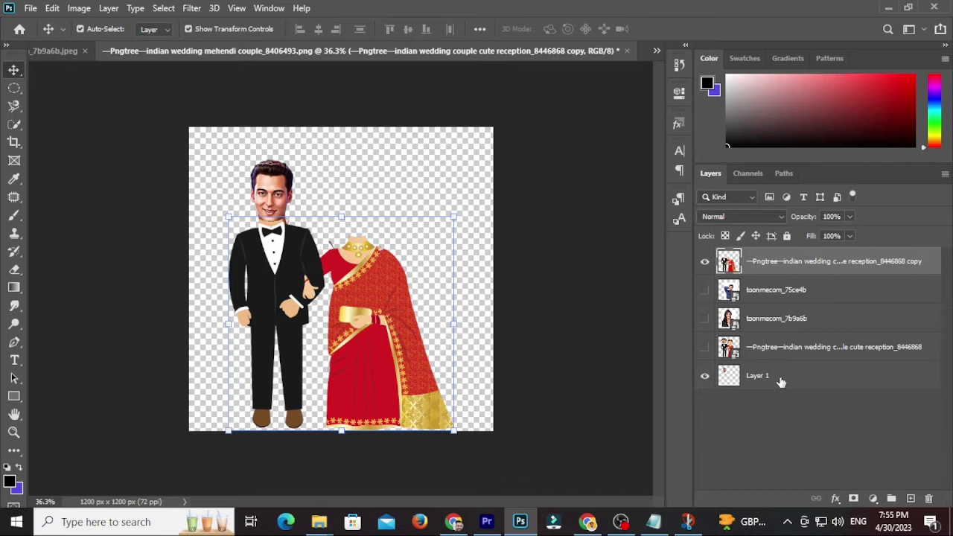
- Show the woman's portrait layer toonmecom_7b9a6b, bring it to the top of the stack and shift it over the bride
click(743, 319)
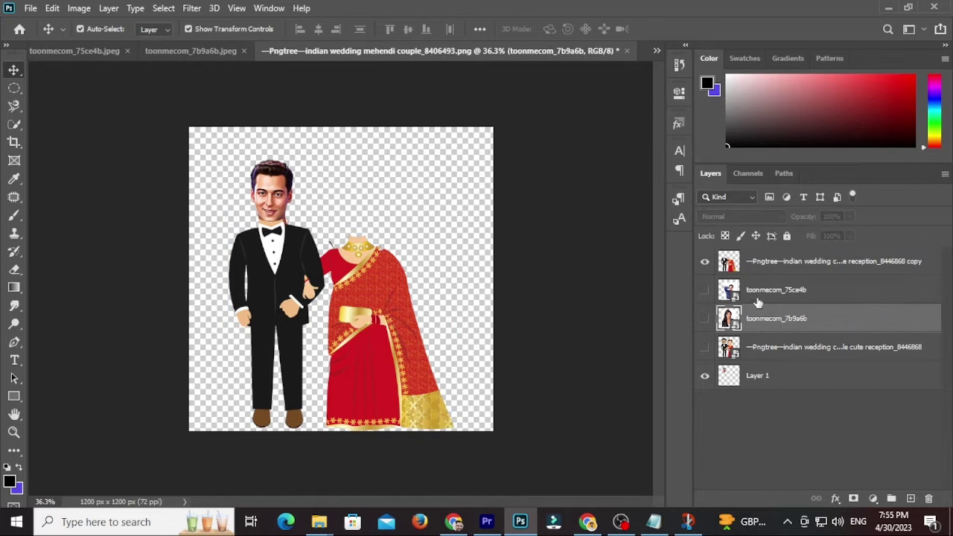
click(703, 321)
click(703, 322)
click(704, 321)
drag(809, 299, 804, 258)
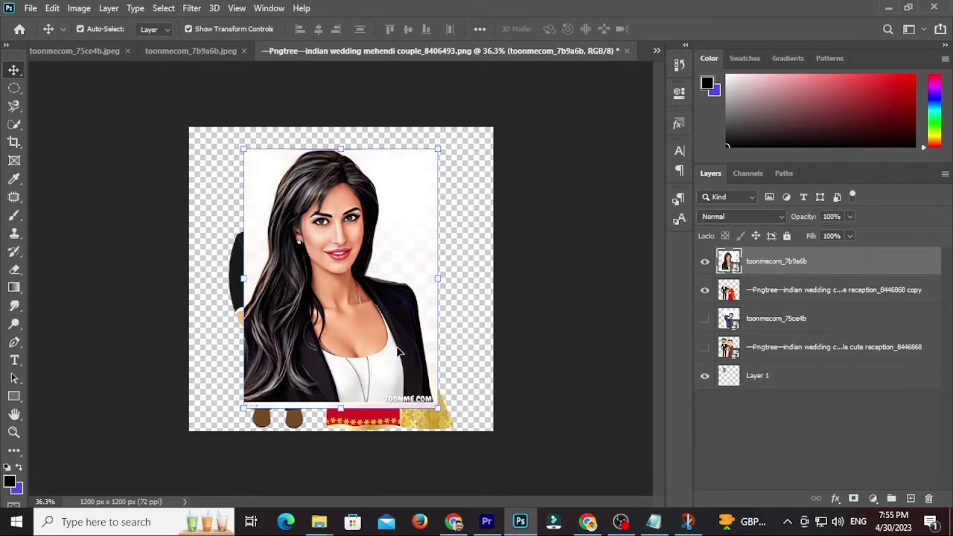
click(13, 106)
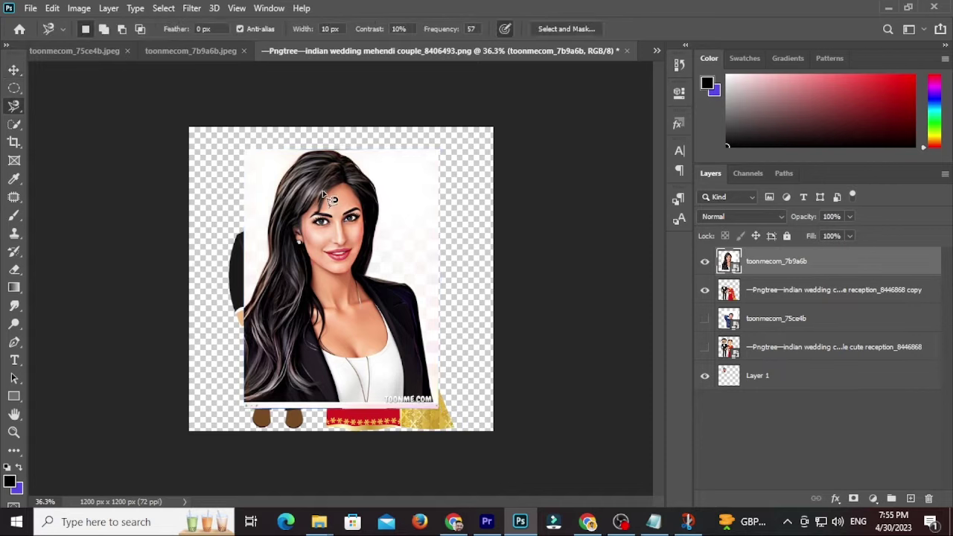
click(14, 69)
mouse_move(316, 192)
mouse_down()
mouse_move(346, 331)
mouse_move(386, 204)
mouse_move(488, 192)
mouse_move(377, 196)
mouse_move(439, 212)
mouse_move(441, 222)
mouse_move(469, 218)
mouse_move(379, 168)
mouse_move(381, 178)
mouse_up()
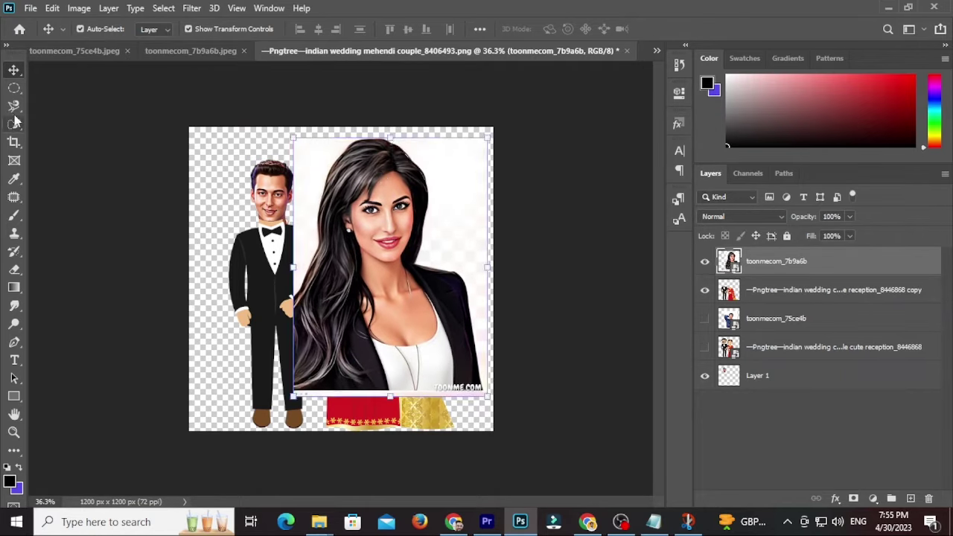
- Select the woman's face and hair with the Quick Selection tool, copy them to a new layer and hide the source portrait
click(15, 106)
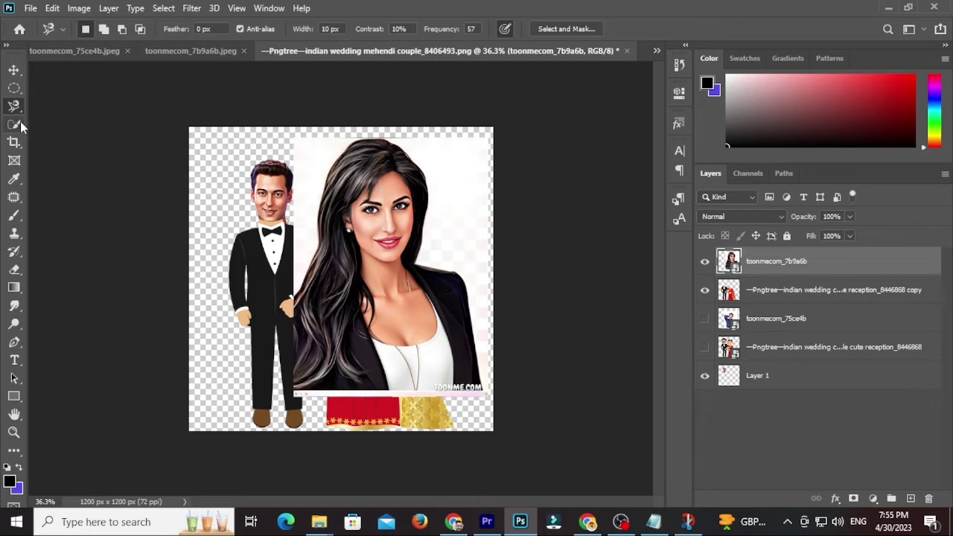
click(18, 125)
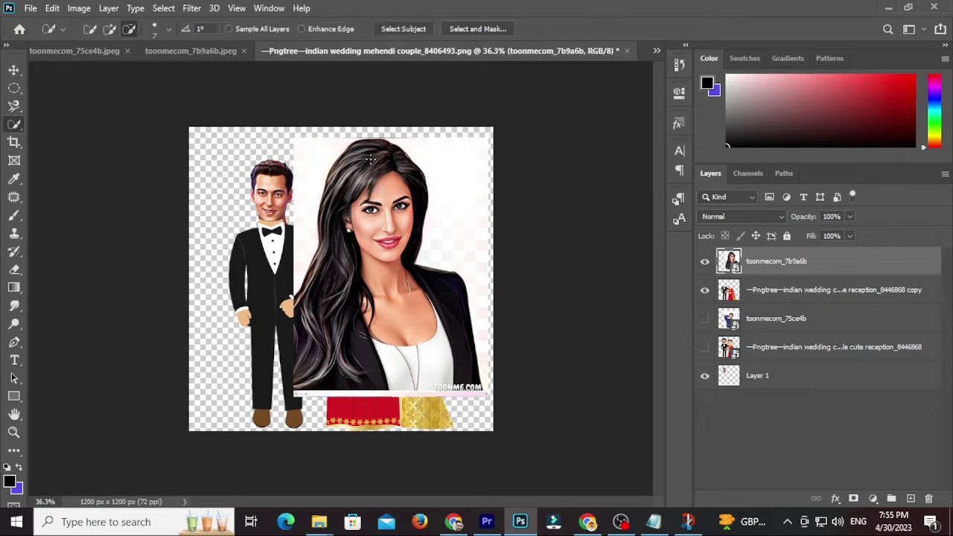
mouse_move(370, 158)
mouse_down()
mouse_move(387, 203)
mouse_move(402, 252)
mouse_up()
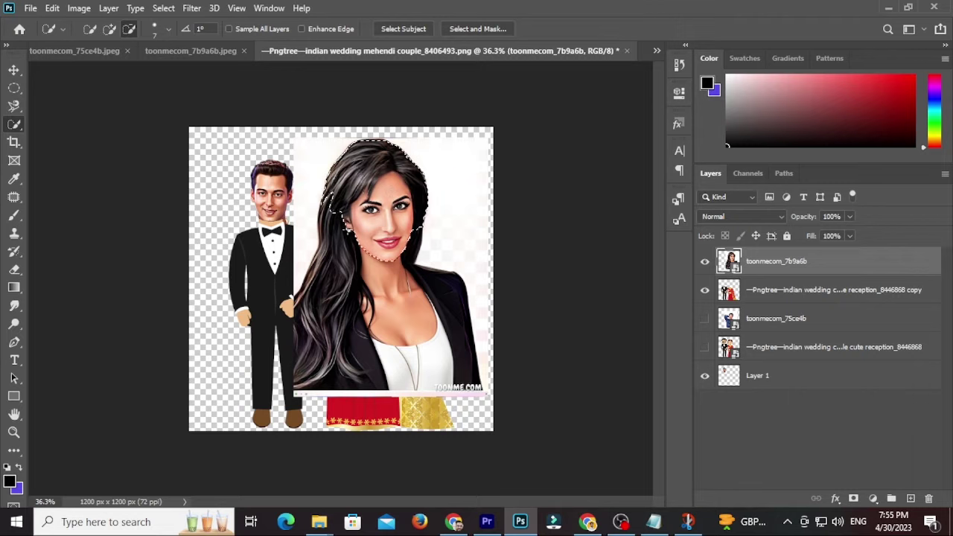
drag(348, 231, 339, 296)
drag(414, 232, 418, 247)
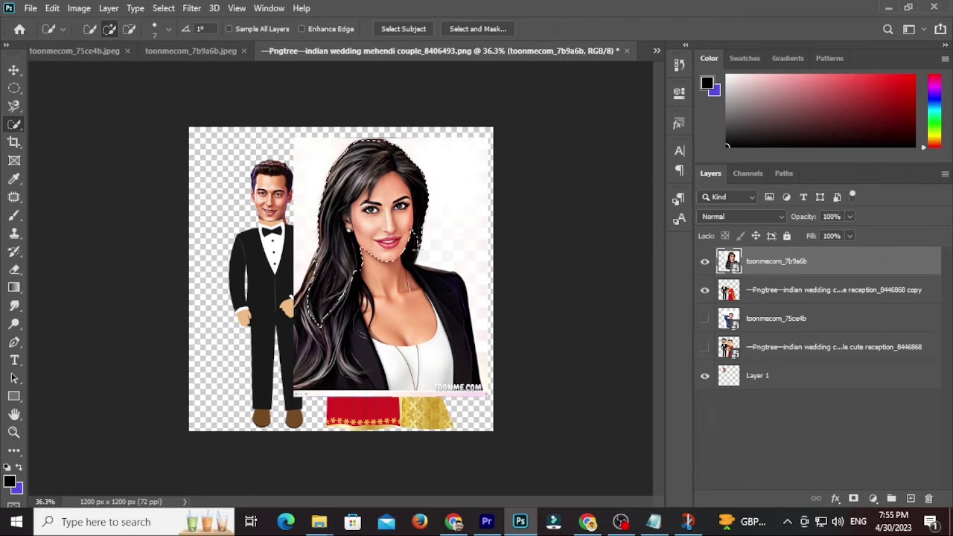
key(bracketright)
key(bracketright)
key(bracketright)
key(bracketright)
key(bracketright)
key(bracketright)
key(bracketright)
key(bracketright)
key(bracketright)
key(bracketright)
key(ctrl+j)
click(704, 290)
- Scale down the woman's cut-out head and position it on the bride's neck above the necklace
click(14, 69)
key(ctrl+t)
drag(428, 327, 390, 272)
drag(376, 187, 366, 196)
drag(298, 283, 307, 268)
drag(358, 207, 376, 218)
key(Return)
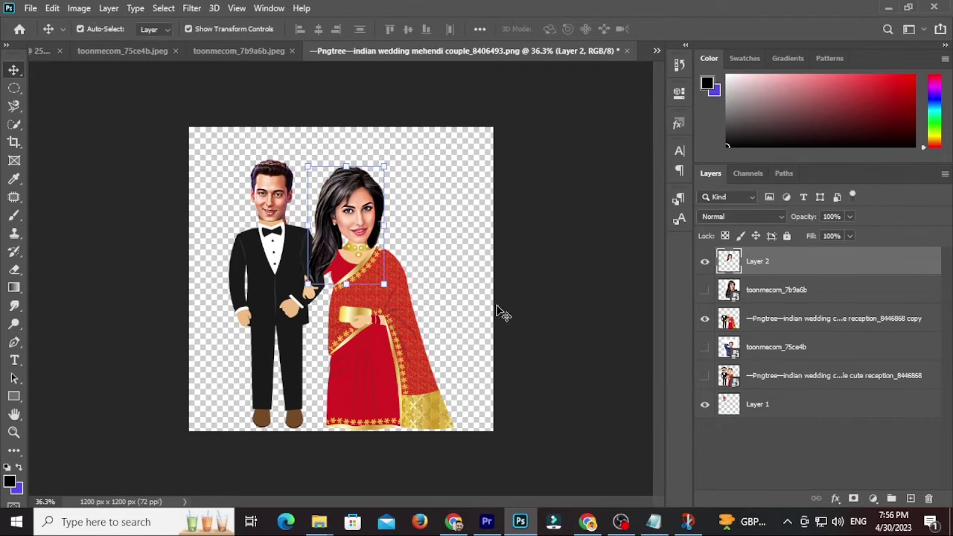
- Scale the man's cut-out head to 105.54% and shift it slightly left over the groom's neck
alt+scroll(502, 302, up, 2)
click(191, 125)
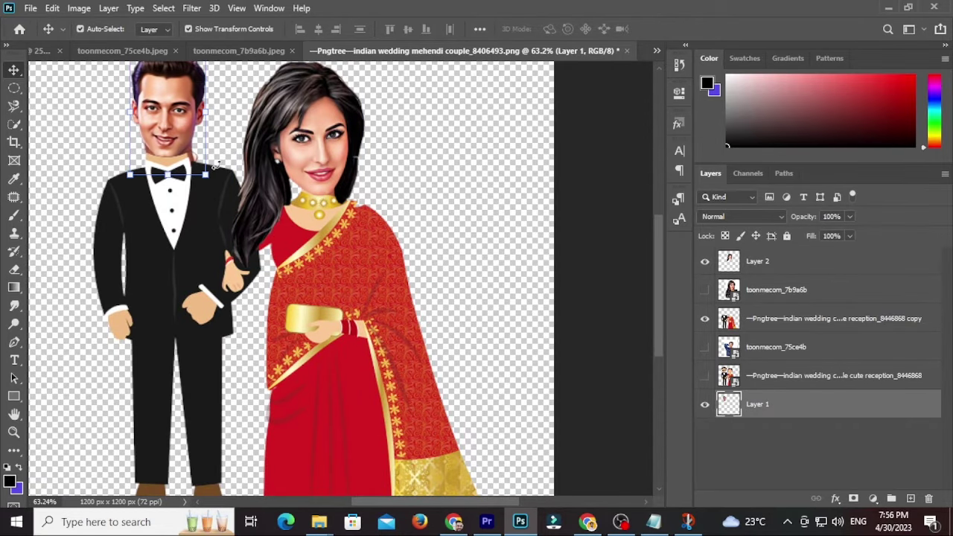
alt+scroll(216, 165, up, 4)
drag(236, 216, 248, 224)
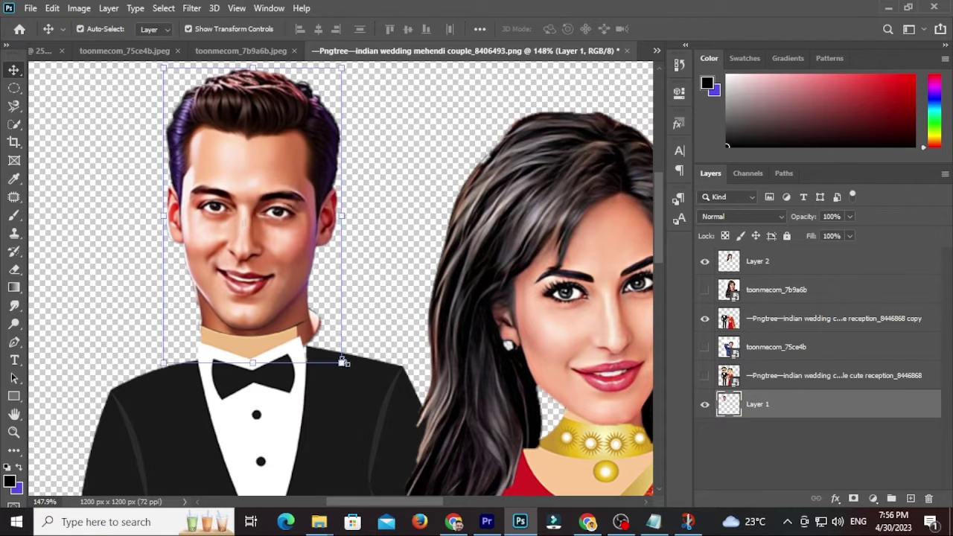
drag(342, 362, 351, 378)
drag(293, 251, 288, 236)
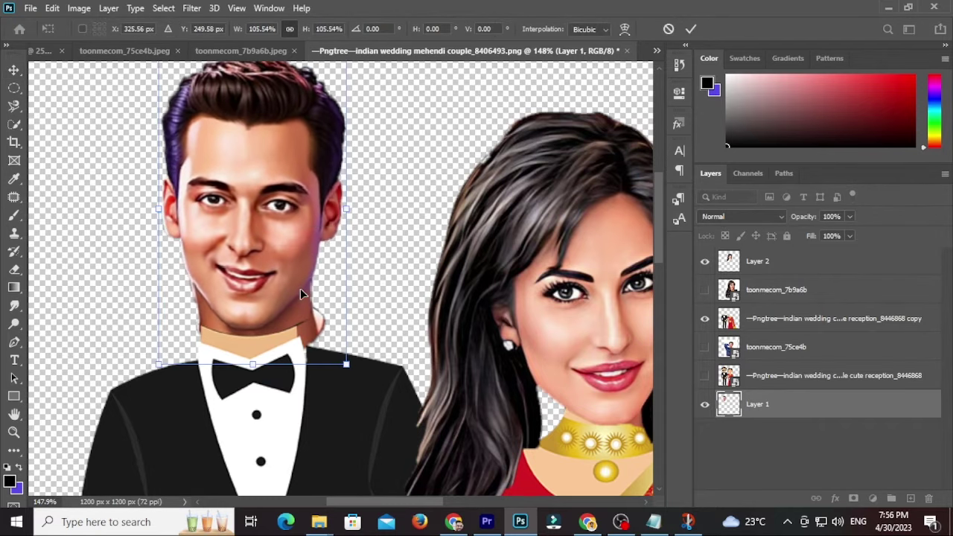
mouse_move(304, 285)
mouse_down()
mouse_move(294, 275)
mouse_move(295, 284)
mouse_up()
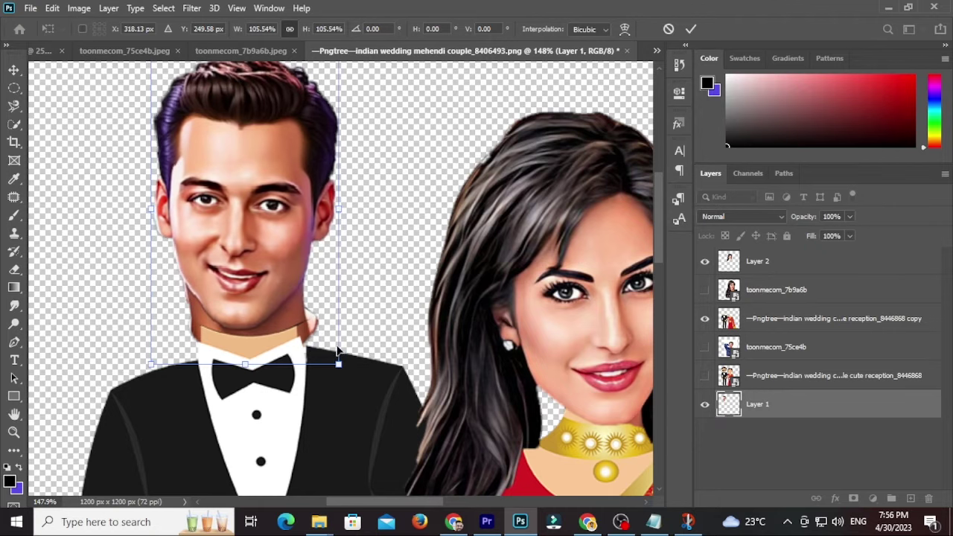
drag(331, 362, 328, 359)
drag(152, 364, 163, 361)
key(ctrl+z)
key(ctrl+z)
key(Return)
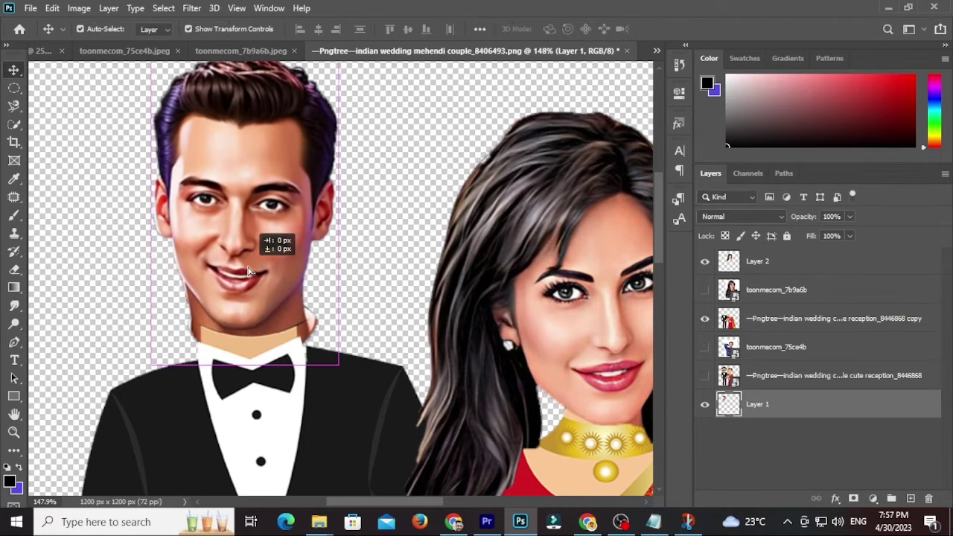
- Add a layer mask to the man's head and paint out the stray neck edges with a small black brush
click(854, 498)
key(b)
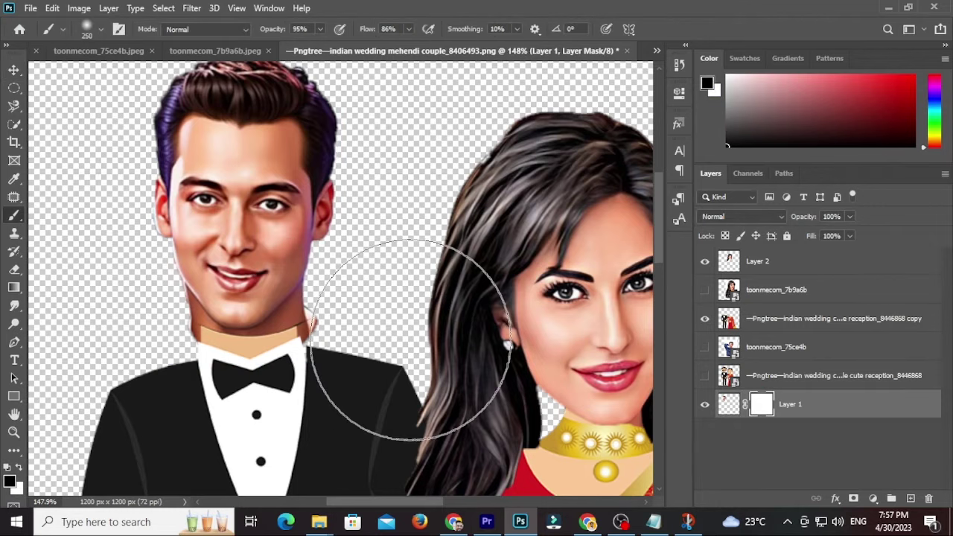
mouse_move(383, 320)
mouse_down()
mouse_move(354, 320)
mouse_move(337, 332)
mouse_move(464, 356)
mouse_move(335, 319)
mouse_move(323, 349)
mouse_move(342, 335)
mouse_move(308, 335)
mouse_up()
key(ctrl+z)
key(bracketleft)
key(bracketleft)
key(bracketleft)
key(bracketleft)
key(bracketleft)
key(bracketleft)
key(ctrl+z)
drag(195, 333, 198, 311)
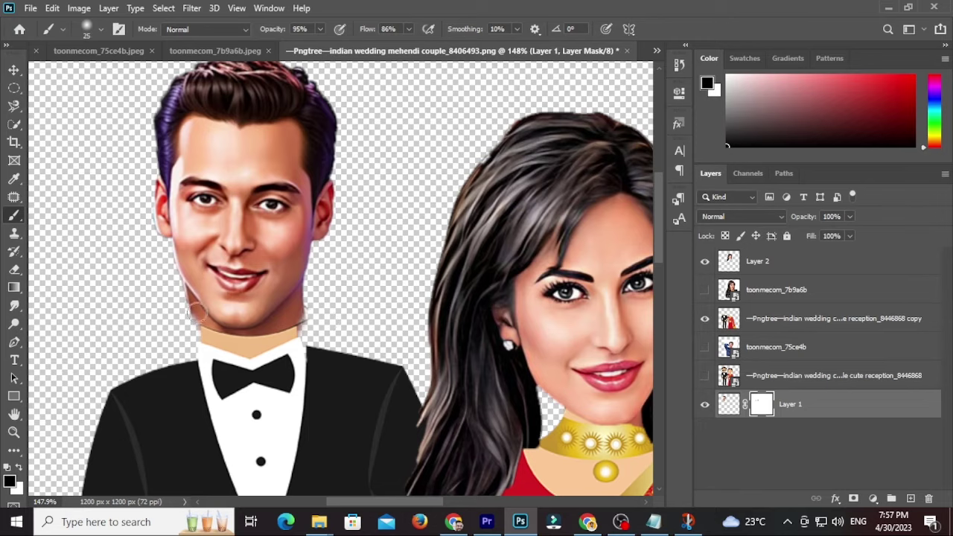
- Fine-tune the positions of the man's and woman's heads over the couple's necks
key(v)
scroll(373, 305, down, 12)
scroll(340, 268, up, 3)
drag(274, 180, 272, 180)
click(335, 190)
drag(300, 142, 304, 140)
drag(304, 284, 313, 279)
click(436, 225)
scroll(406, 262, up, 13)
drag(265, 190, 396, 259)
mouse_move(402, 178)
mouse_down()
mouse_move(395, 164)
mouse_move(390, 176)
mouse_up()
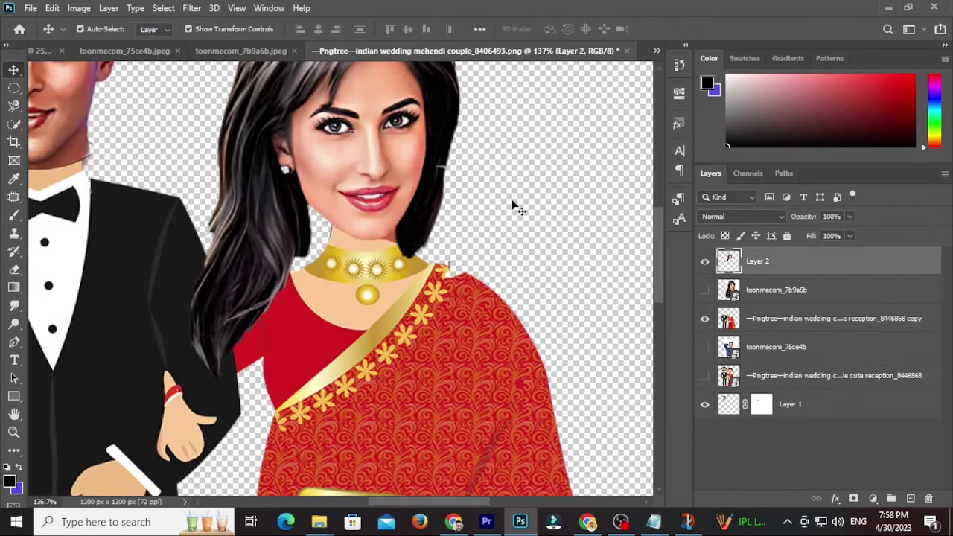
click(511, 198)
- Add a layer mask to the couple copy and brush the groom's neck so it blends into the man's head
scroll(512, 199, down, 4)
drag(349, 243, 448, 388)
click(232, 183)
drag(195, 317, 199, 305)
mouse_move(249, 244)
mouse_down()
mouse_move(249, 255)
mouse_move(154, 288)
mouse_move(178, 298)
mouse_up()
click(339, 272)
click(275, 317)
click(853, 498)
key(b)
scroll(319, 303, up, 11)
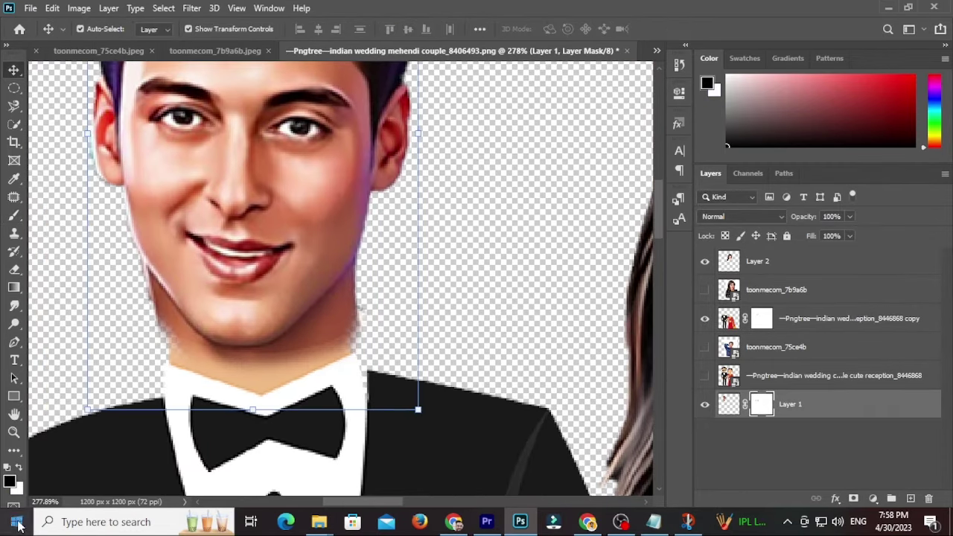
key(b)
scroll(436, 447, down, 8)
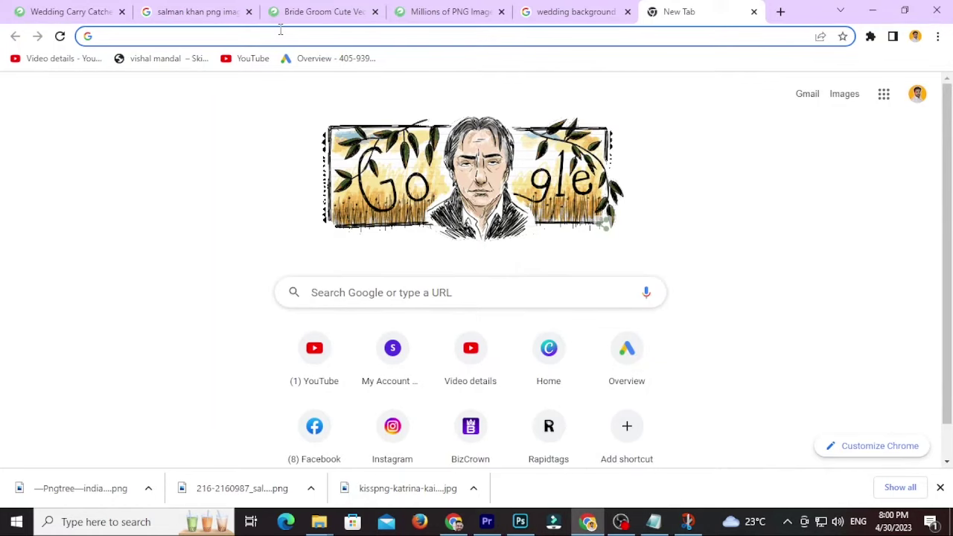
- Switch to Chrome and search Google Images for "wedding background"
click(280, 30)
text(w)
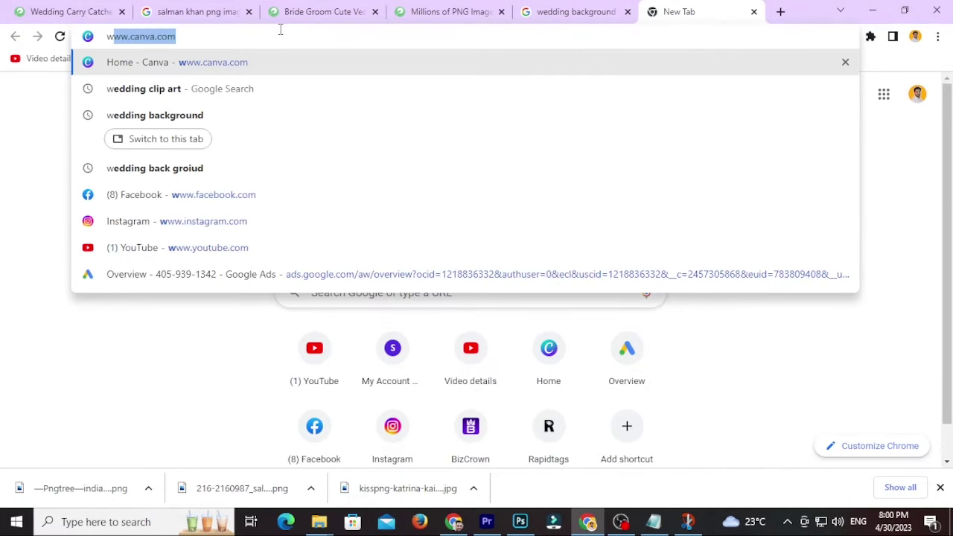
text(edding )
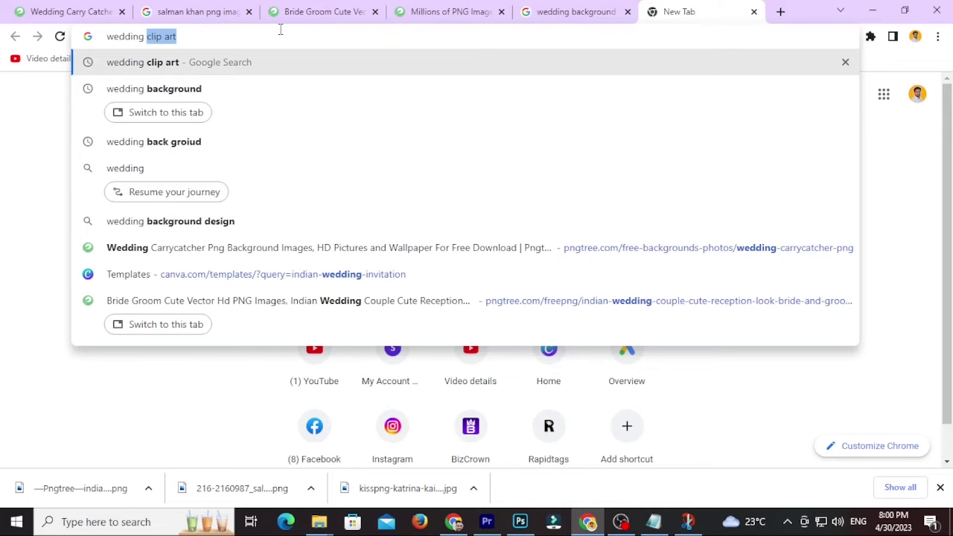
text(backgroi)
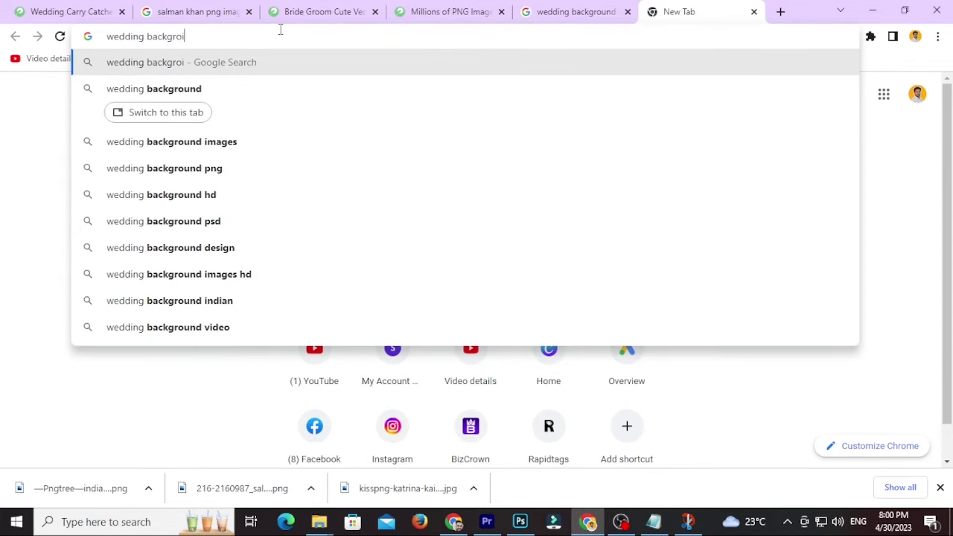
key(BackSpace)
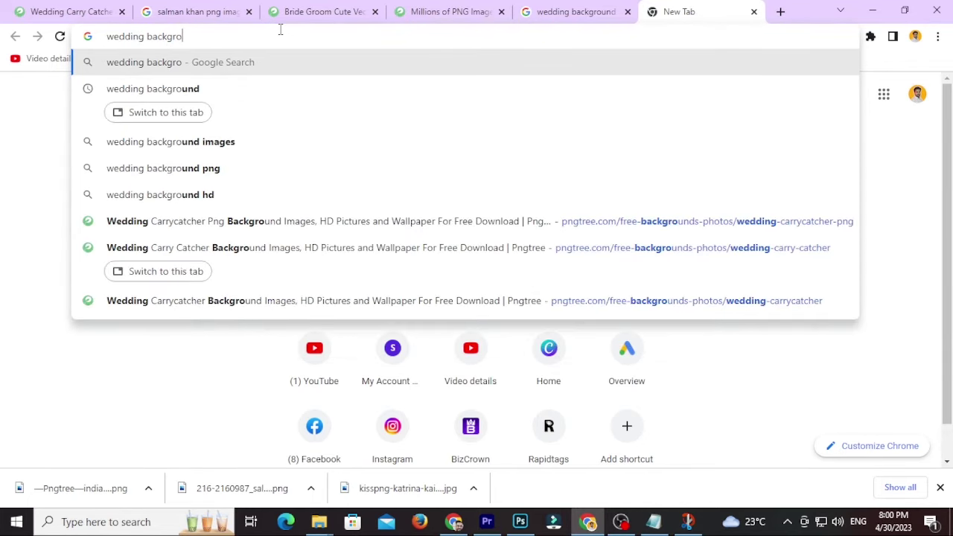
text(unf)
key(BackSpace)
text(d)
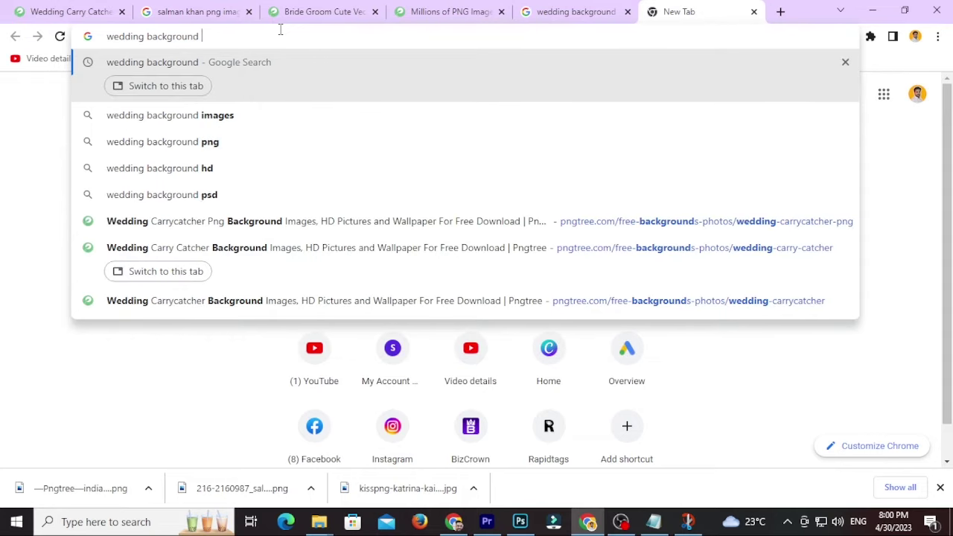
key(Return)
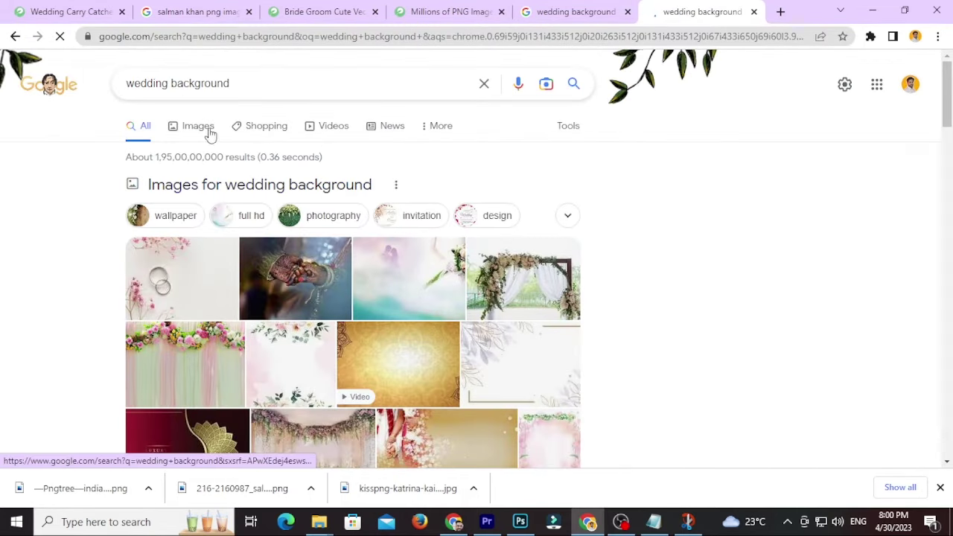
click(213, 139)
- Copy the Pinterest wedding background with the bouquet and paste it into the Photoshop couple document above Layer 1
click(600, 266)
right_click(712, 212)
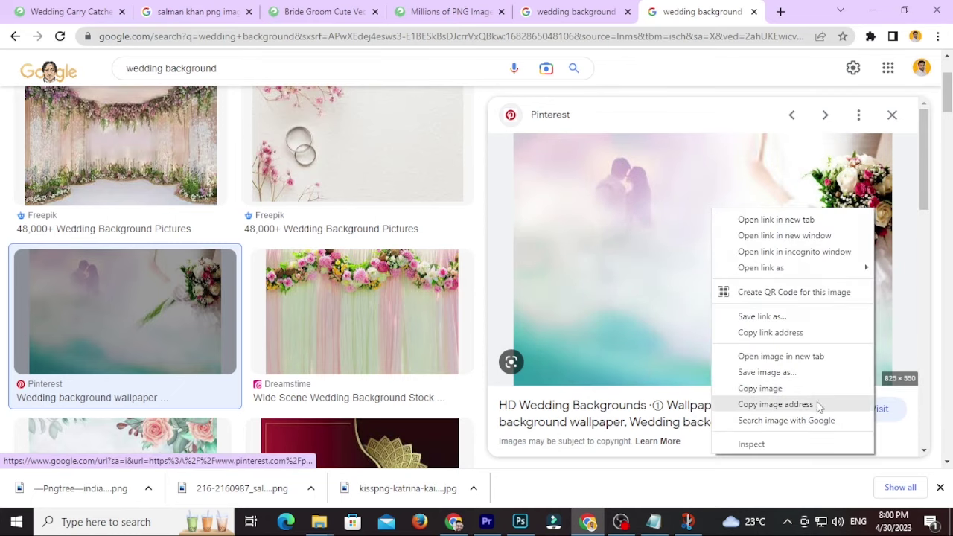
click(807, 395)
click(521, 521)
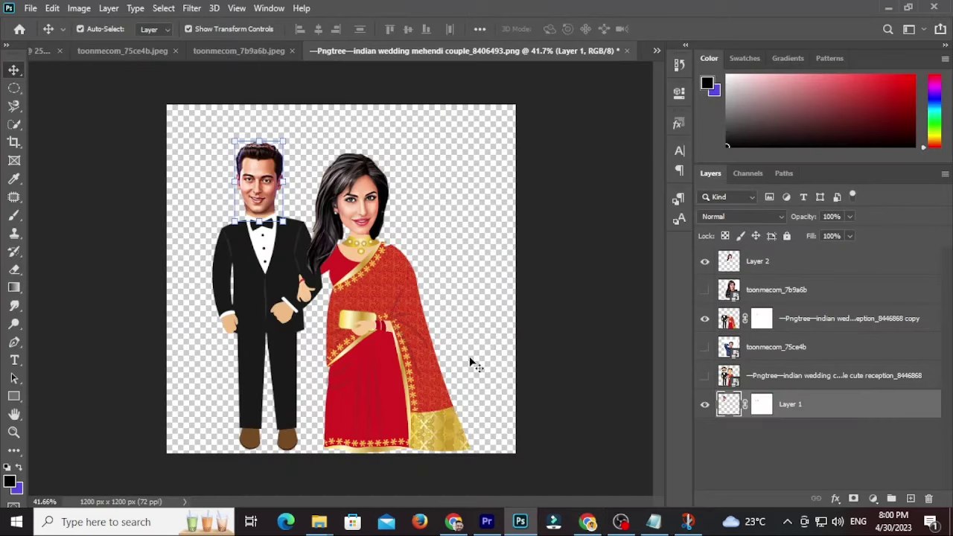
click(397, 400)
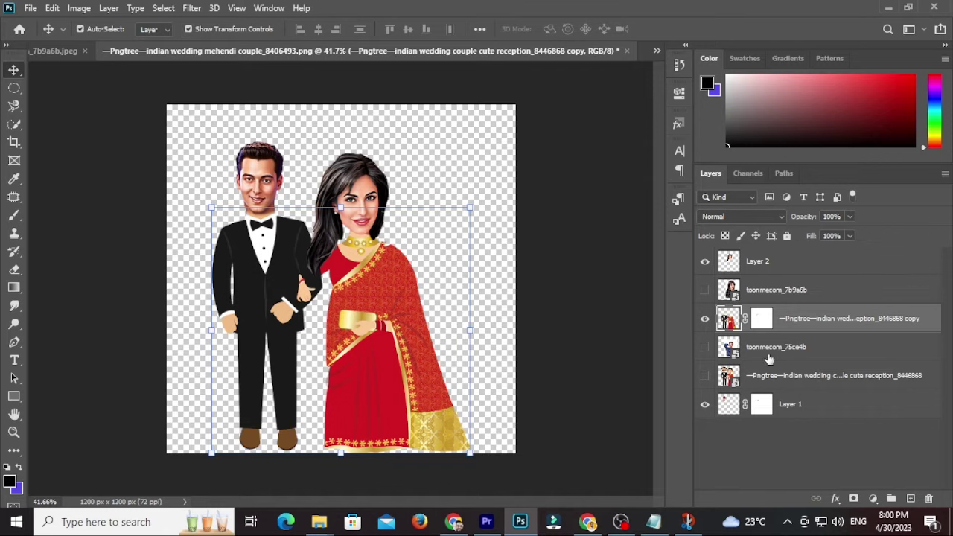
click(810, 406)
key(ctrl+v)
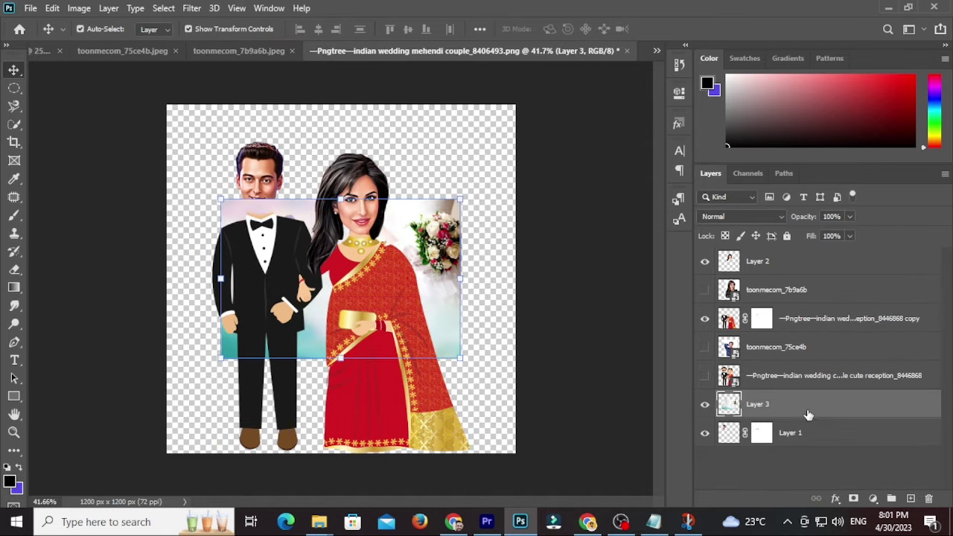
- Stack the pasted background at the bottom and enlarge it to cover the canvas, with the bouquet beside the bride
click(461, 279)
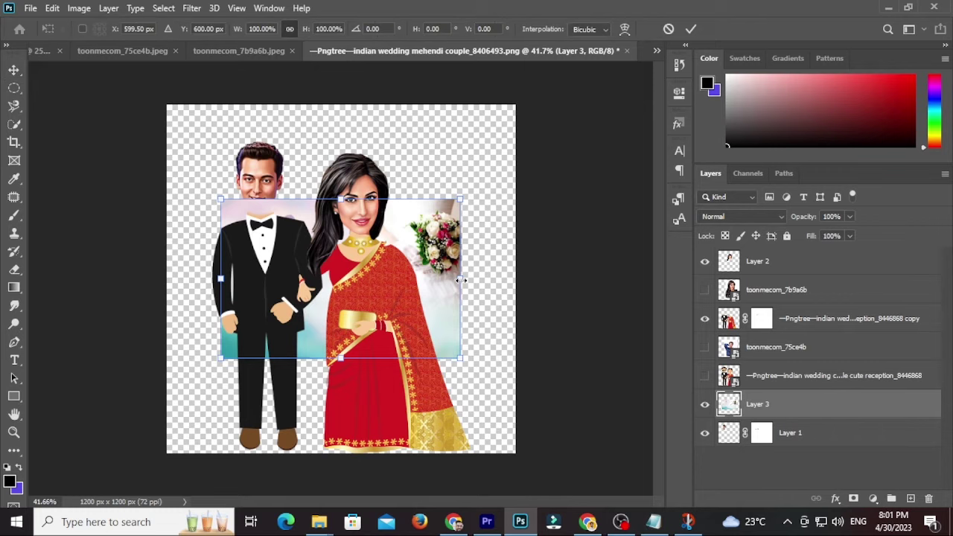
drag(851, 409, 860, 442)
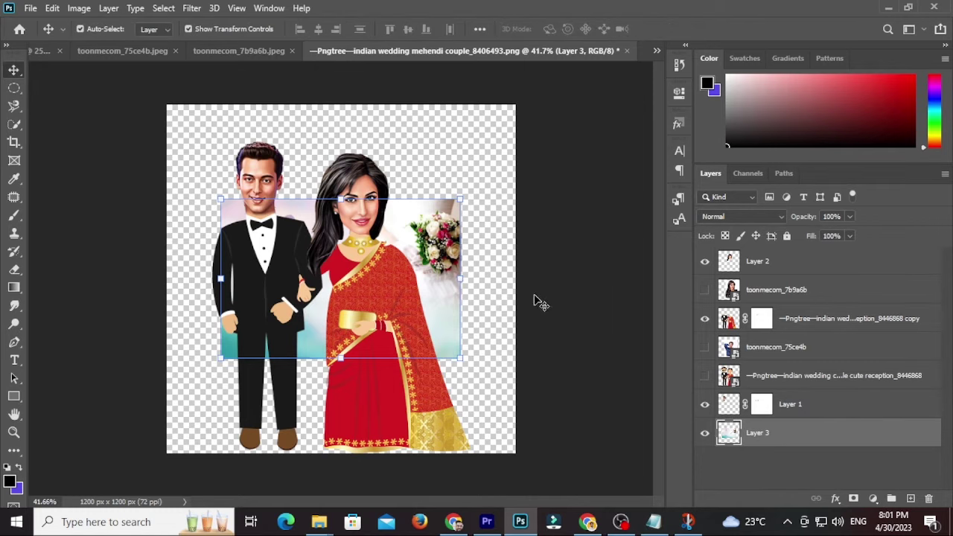
drag(461, 278, 778, 240)
drag(491, 327, 229, 343)
key(Return)
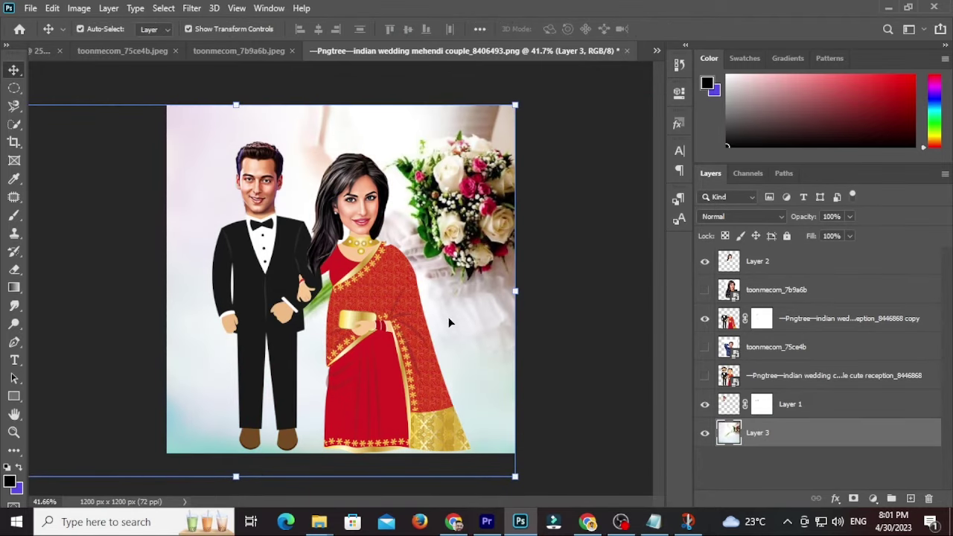
- Nudge the man's head three steps to the right on the groom's neck
scroll(449, 322, down, 2)
scroll(467, 323, up, 4)
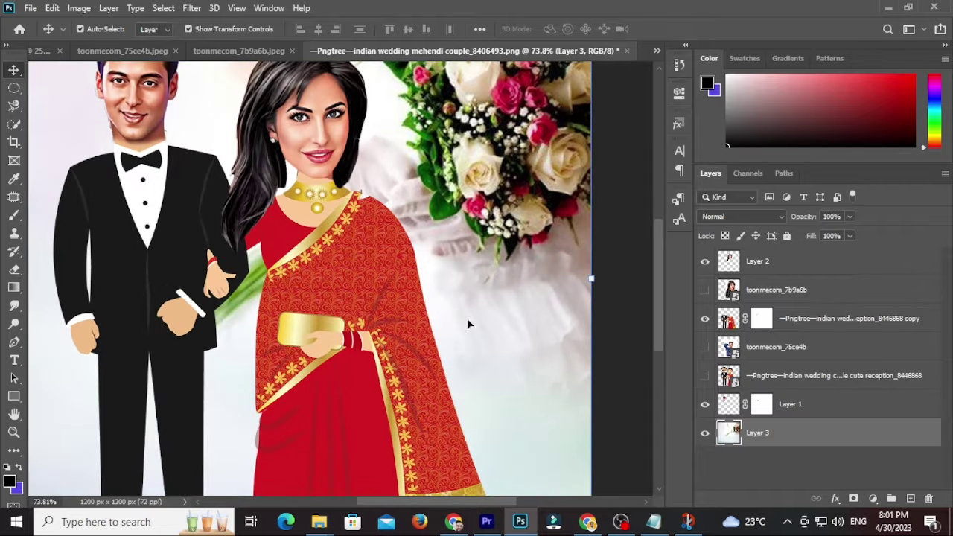
scroll(434, 259, down, 4)
click(549, 238)
scroll(473, 310, up, 1)
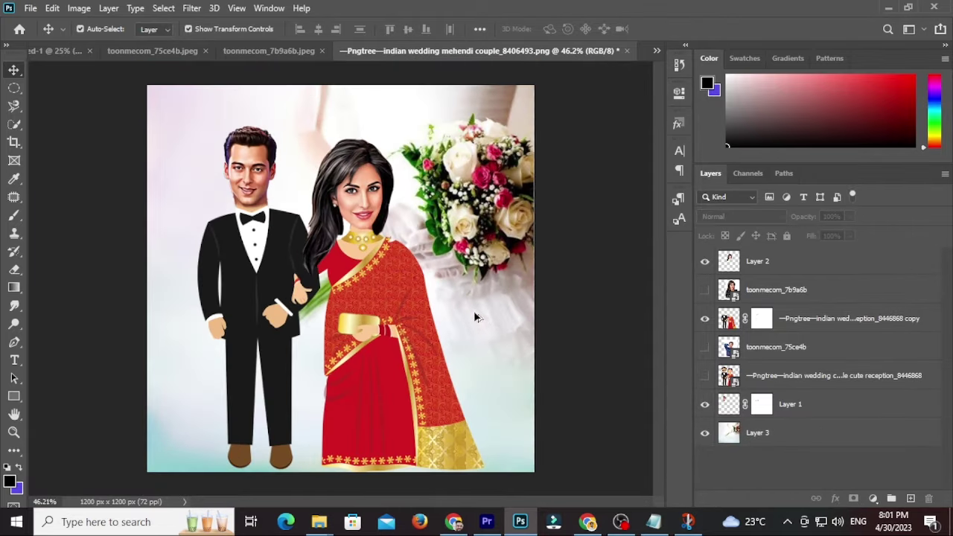
scroll(265, 203, up, 3)
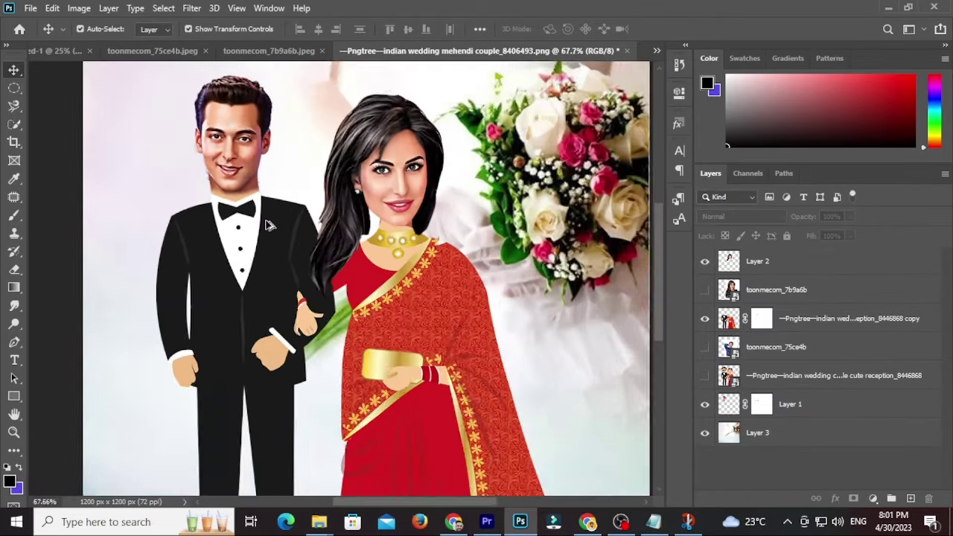
click(230, 144)
key(Right)
key(Right)
key(Right)
scroll(233, 152, down, 3)
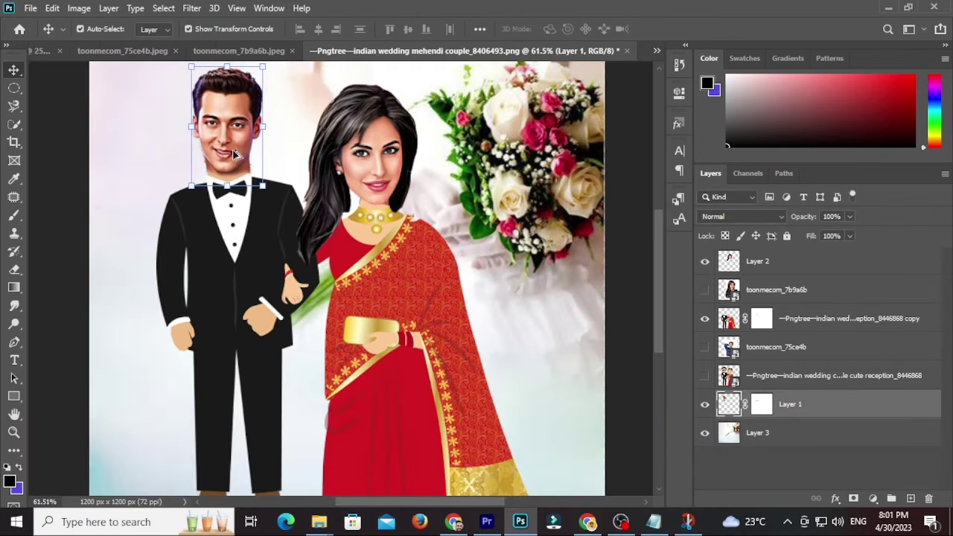
- Merge the couple copy, toonmecom_75ce4b, the man's head and the woman's head into one layer
click(272, 297)
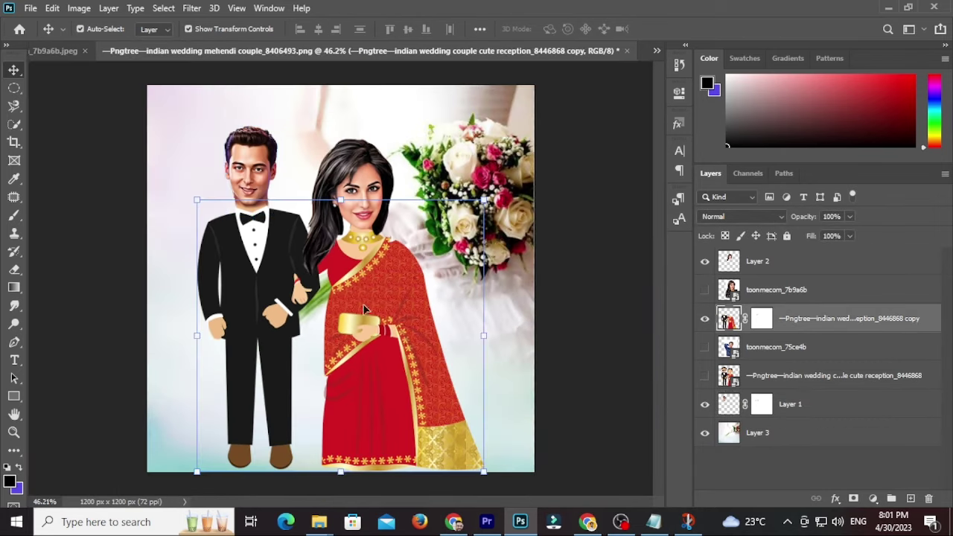
ctrl+click(826, 408)
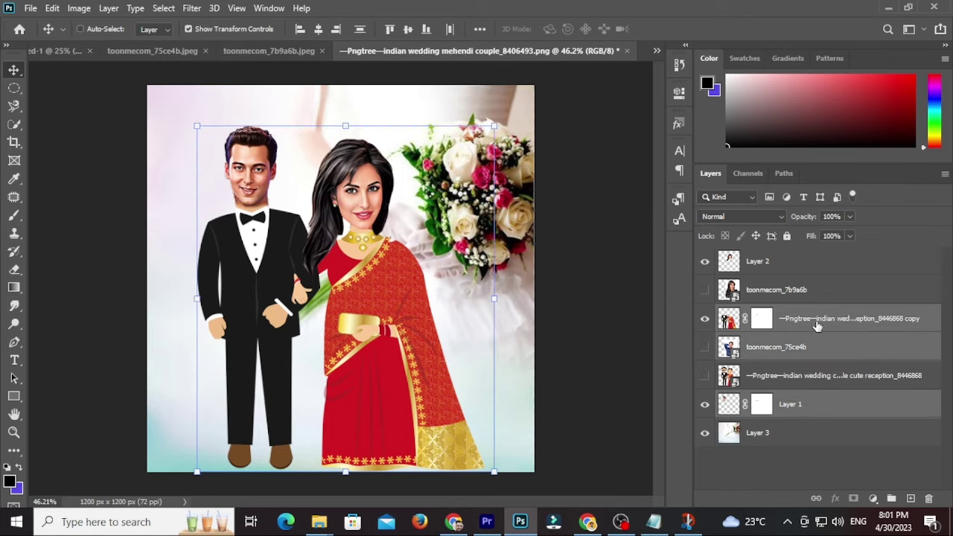
right_click(806, 265)
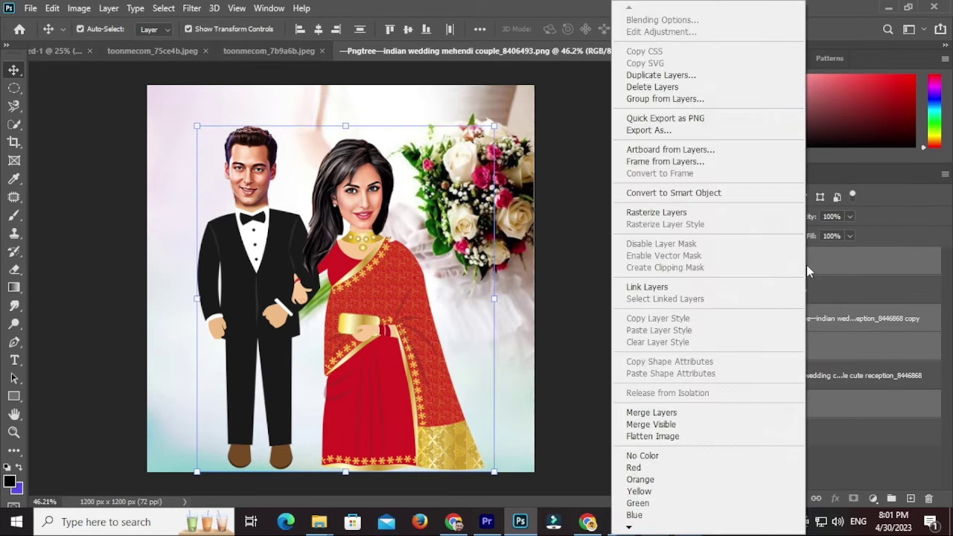
click(690, 413)
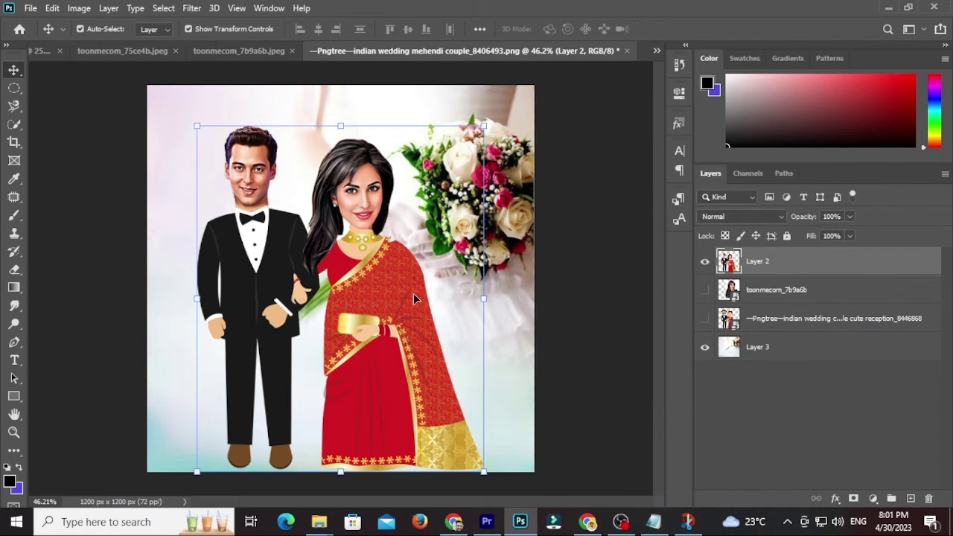
- Apply Curves to the merged couple with the black point input at 4 and the white point input at 239
key(ctrl+m)
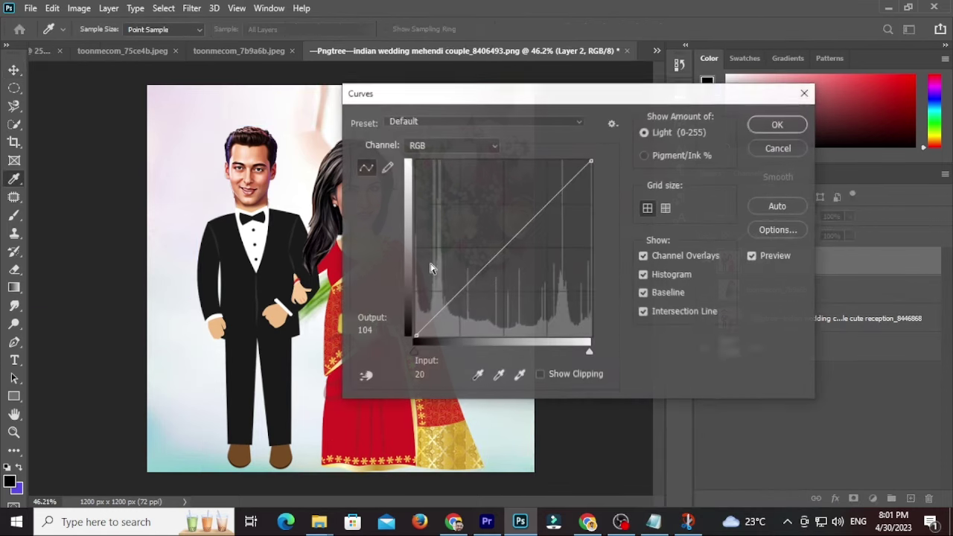
mouse_move(414, 355)
mouse_down()
mouse_move(425, 356)
mouse_move(416, 354)
mouse_up()
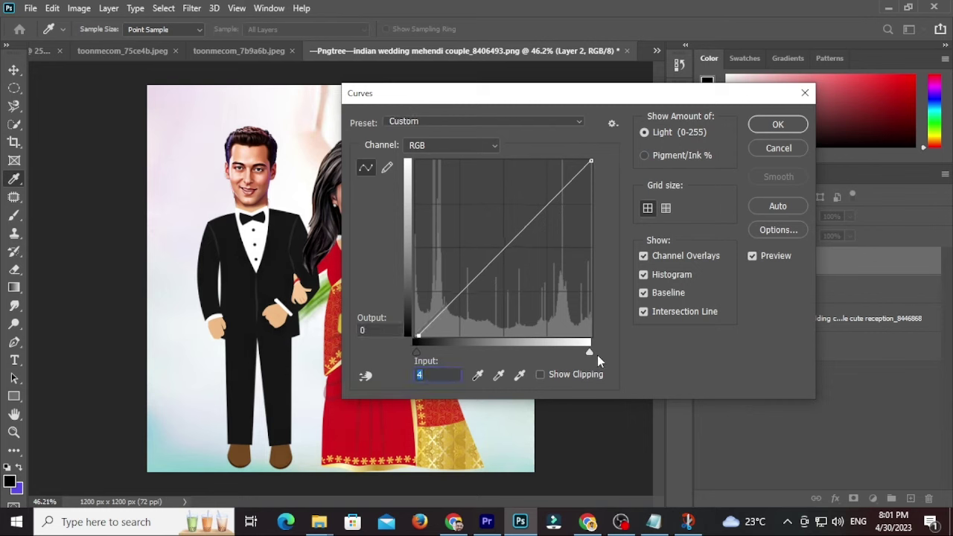
drag(588, 353, 578, 350)
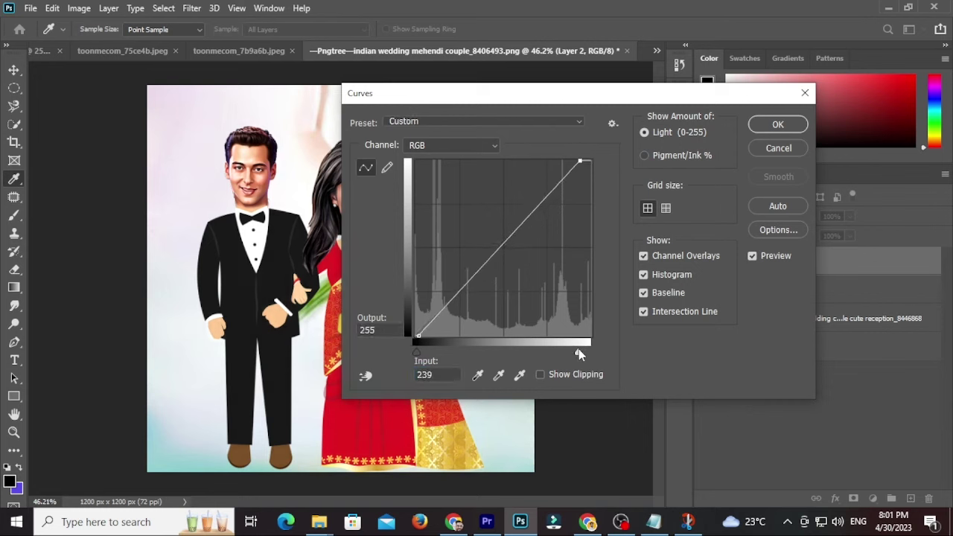
click(775, 123)
- Move the merged couple slightly left and up on the wedding background
key(v)
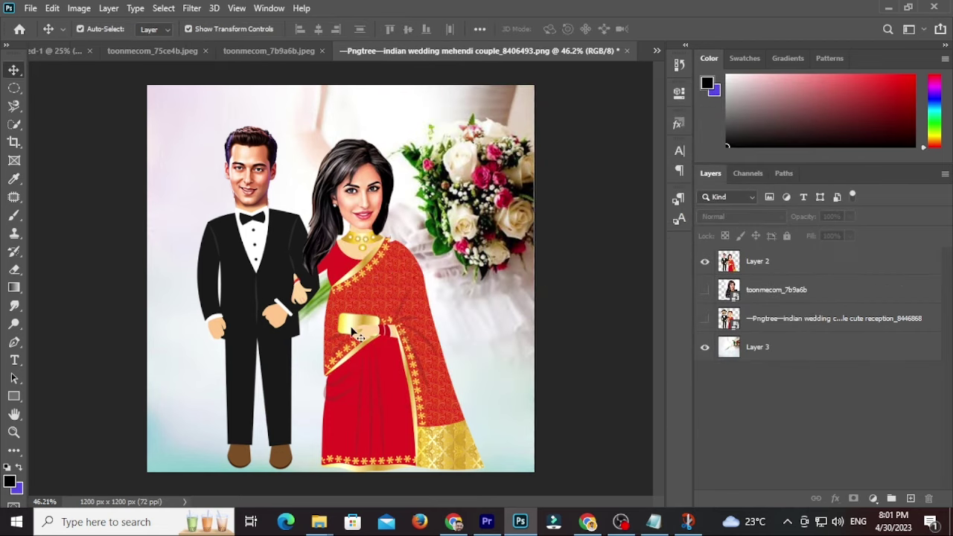
mouse_move(355, 335)
mouse_down()
mouse_move(368, 342)
mouse_move(350, 335)
mouse_up()
scroll(498, 394, down, 2)
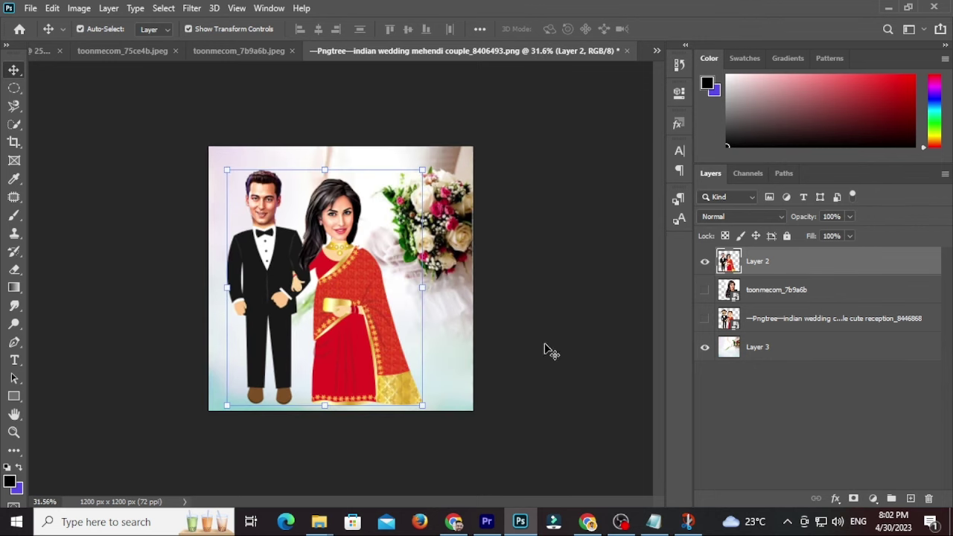